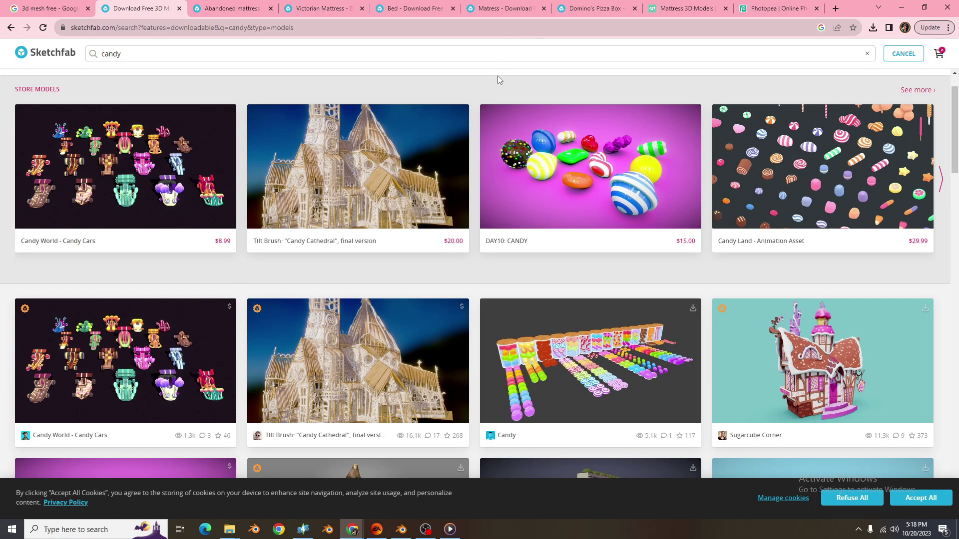
# - Browse the Sketchfab candy results, then switch to the CGTrader free mattress models tab
pyautogui.scroll(1, 498, 80)
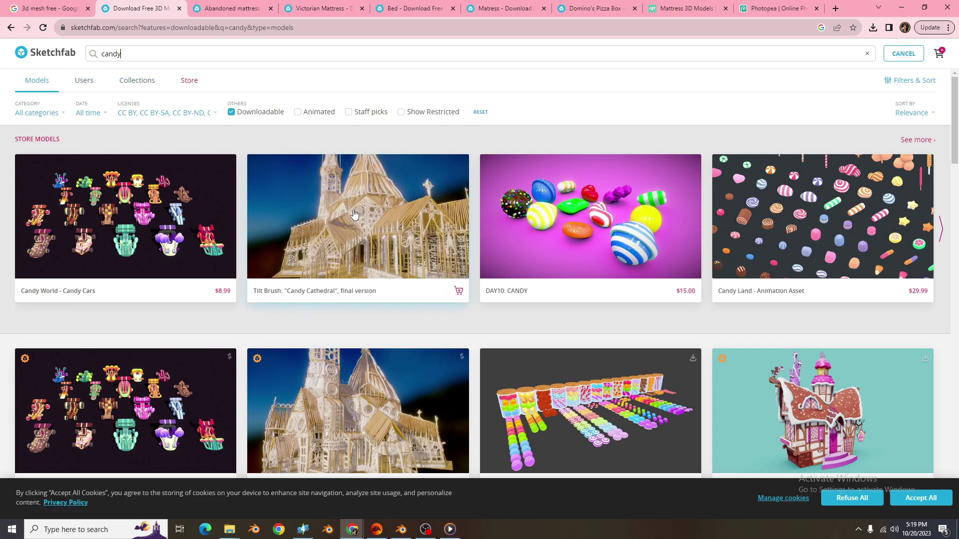
pyautogui.scroll(-5, 360, 215)
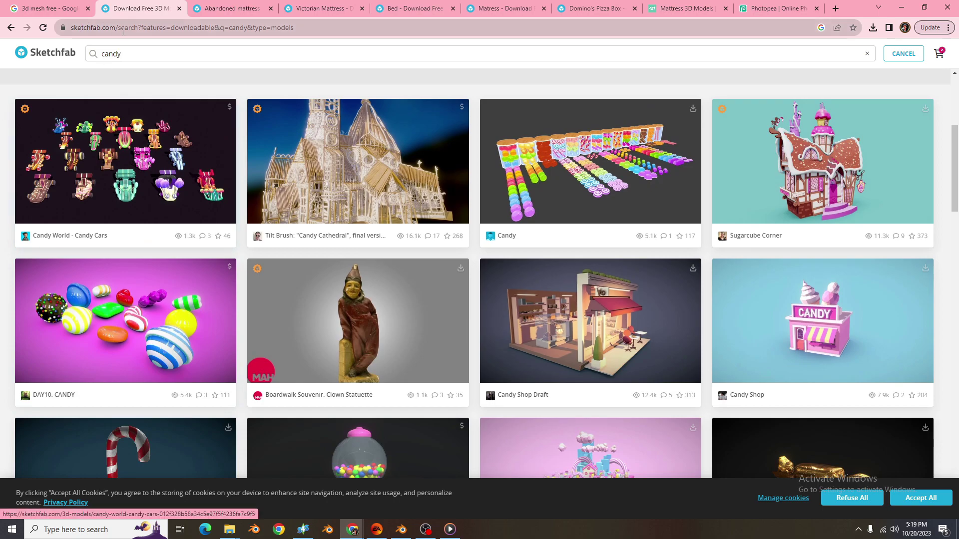
pyautogui.scroll(-4, 573, 281)
pyautogui.scroll(-12, 573, 281)
pyautogui.scroll(-7, 453, 311)
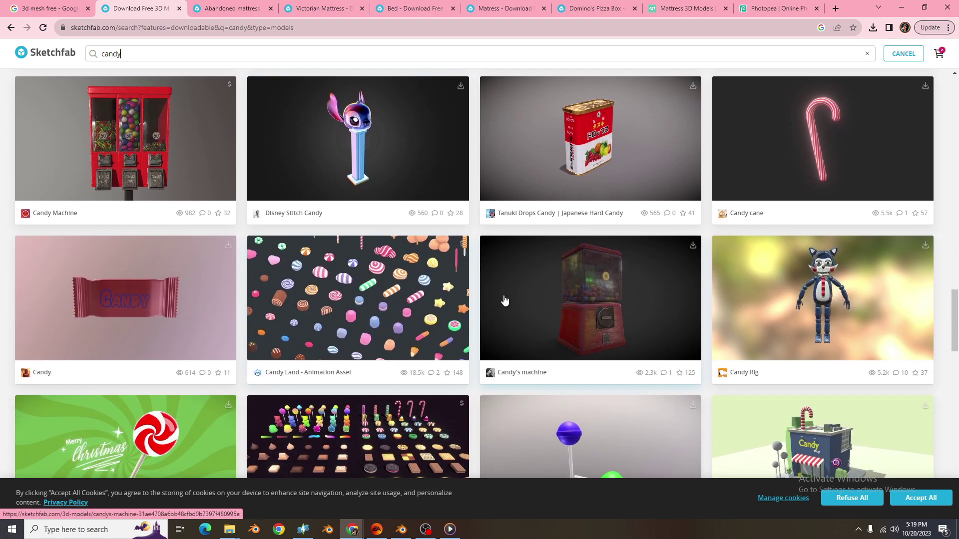
pyautogui.scroll(-6, 505, 299)
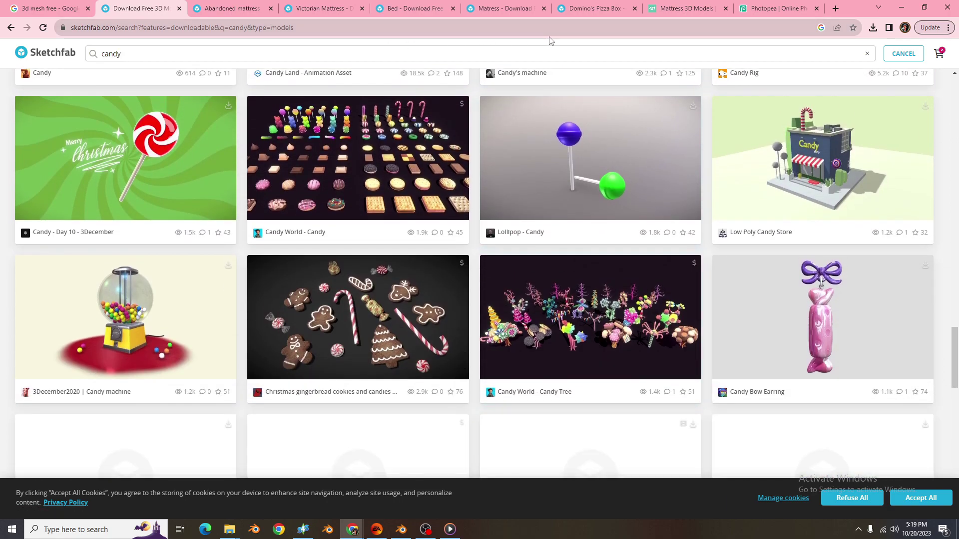
pyautogui.click(666, 8)
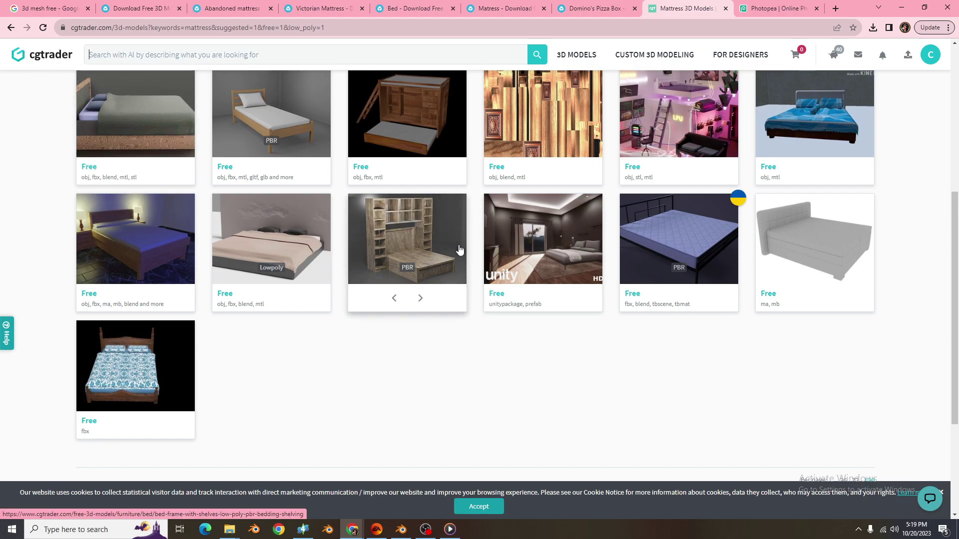
# - Remove the Mattress keyword chip from the CGTrader free low-poly search
pyautogui.scroll(4, 131, 159)
pyautogui.scroll(2, 131, 158)
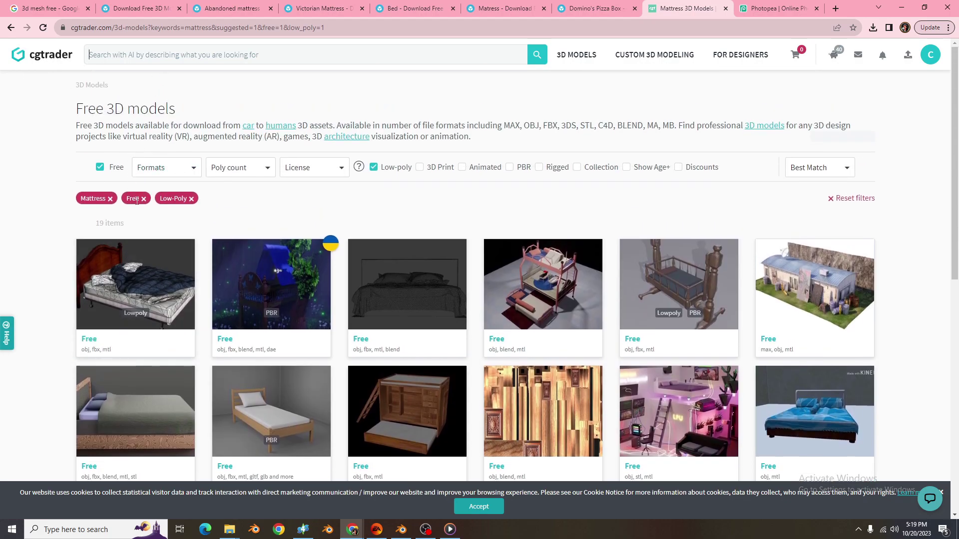
pyautogui.click(110, 199)
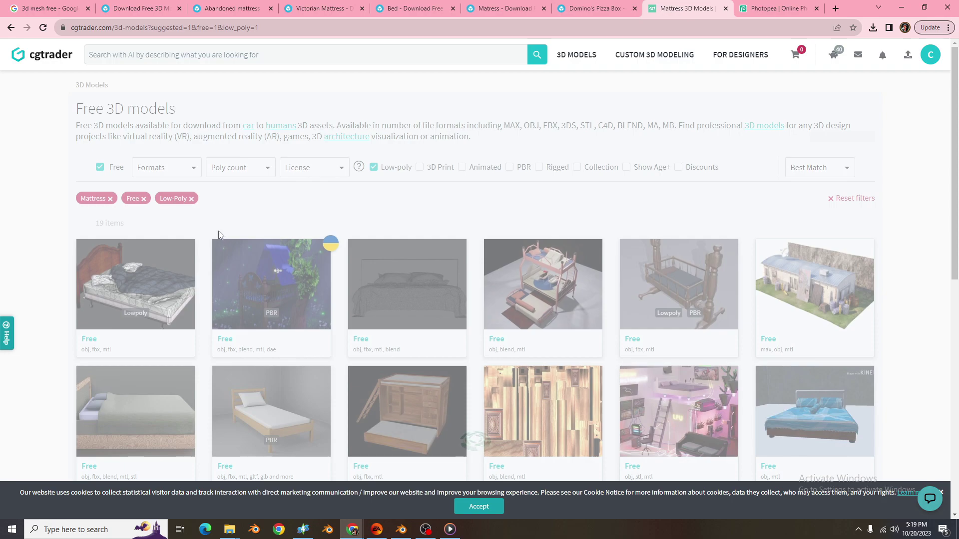
# - Return to the Sketchfab candy results and scroll back to the top
pyautogui.click(149, 8)
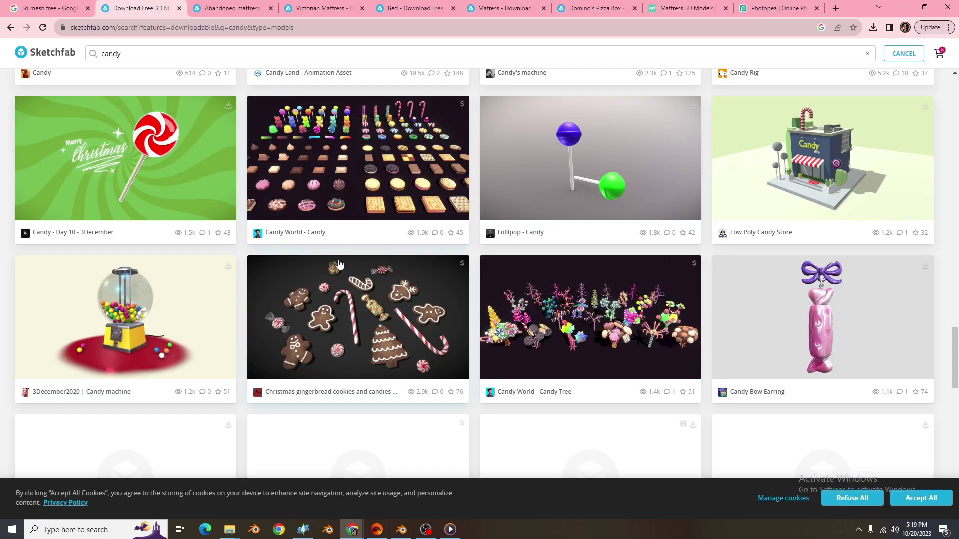
pyautogui.scroll(5, 425, 277)
pyautogui.scroll(10, 431, 279)
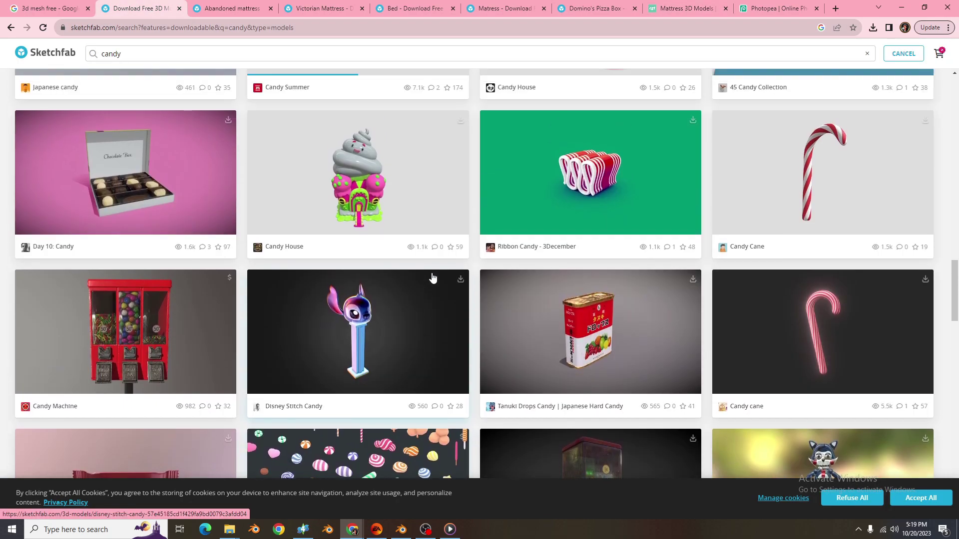
pyautogui.scroll(3, 681, 248)
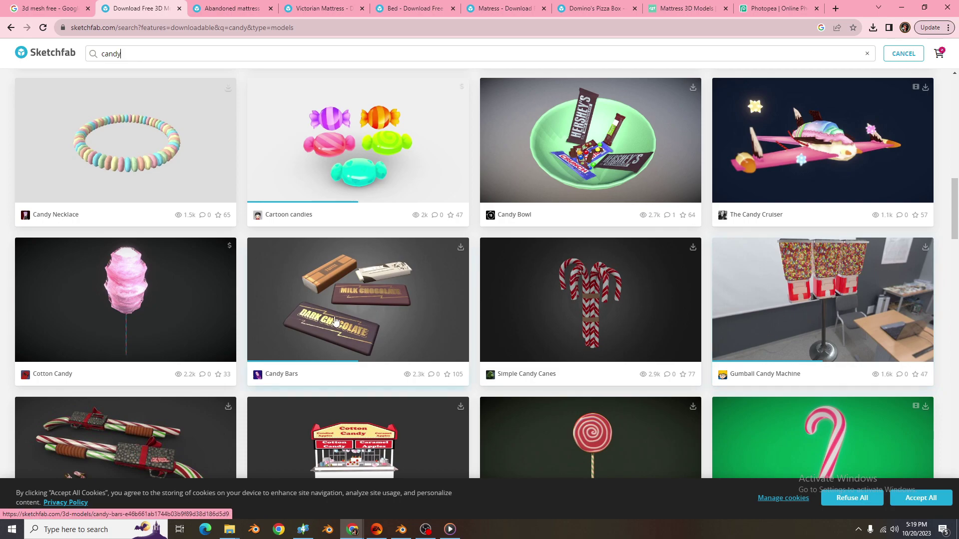
pyautogui.scroll(6, 300, 328)
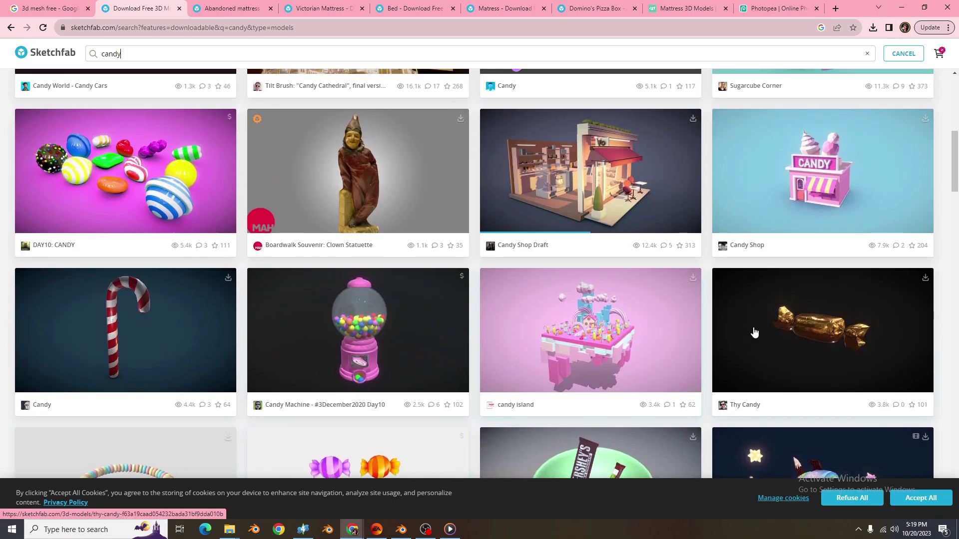
pyautogui.scroll(5, 709, 332)
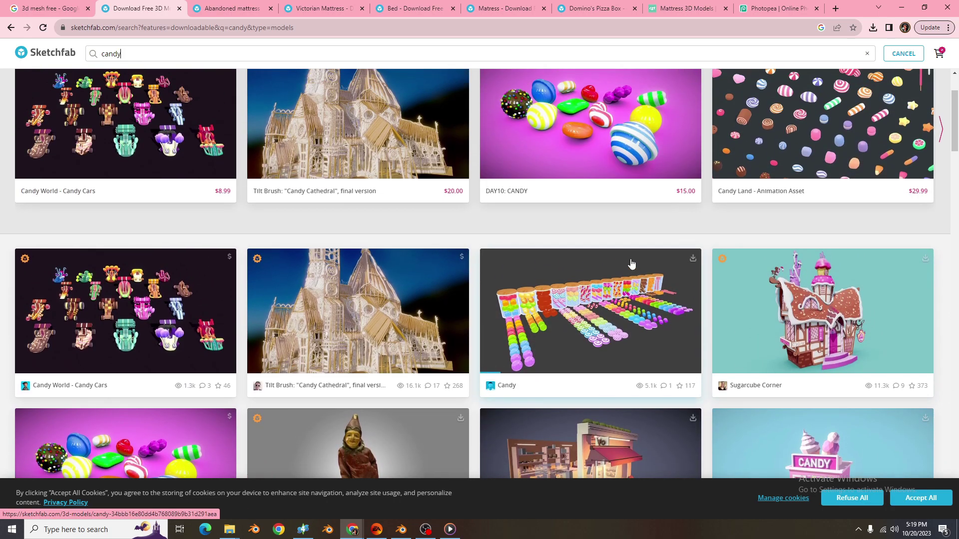
pyautogui.scroll(2, 630, 263)
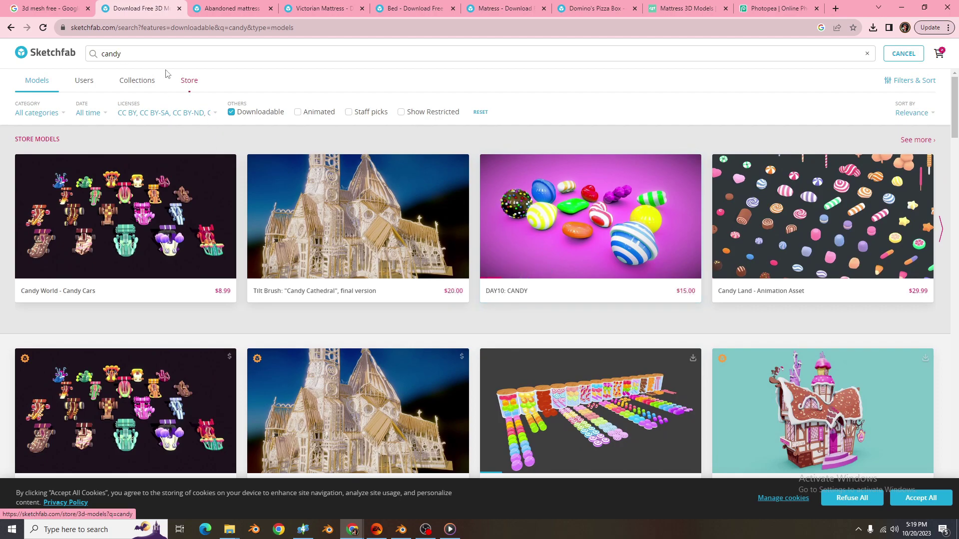
# - Replace the search term 'candy' with 'car' and browse the car results
pyautogui.doubleClick(109, 55)
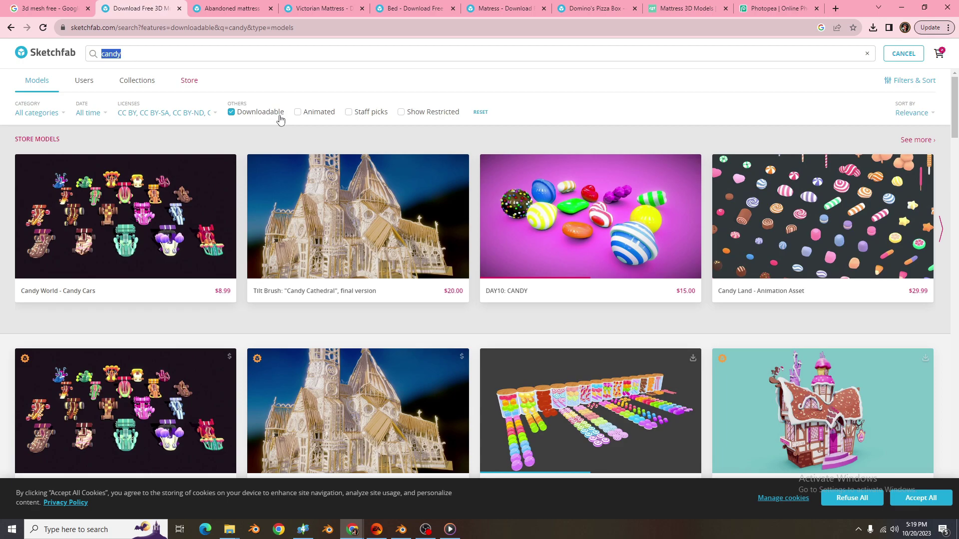
pyautogui.write('car')
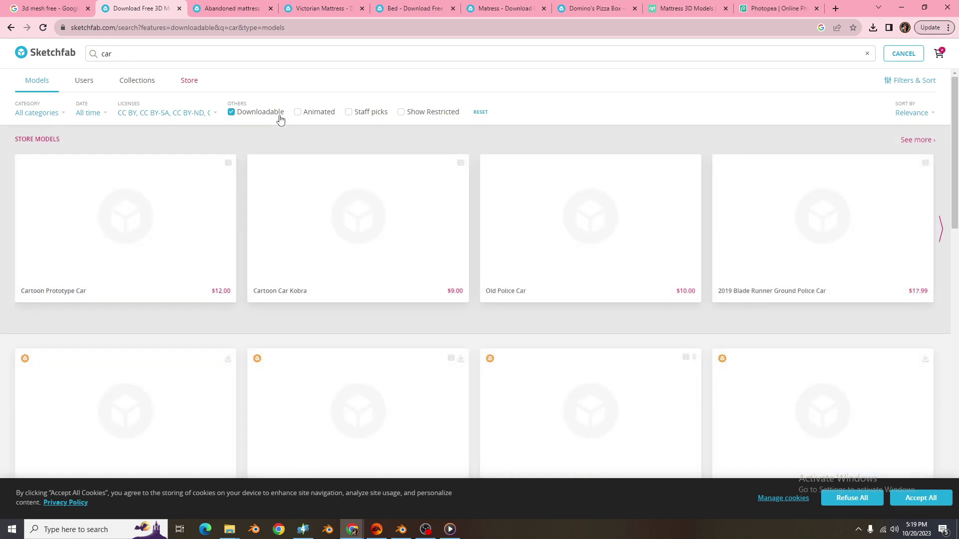
pyautogui.scroll(-2, 373, 252)
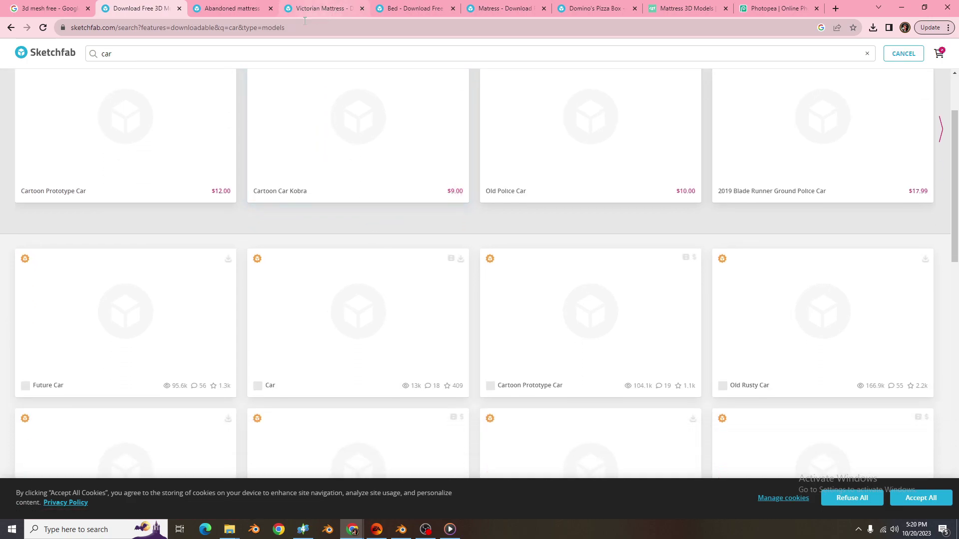
pyautogui.scroll(2, 309, 224)
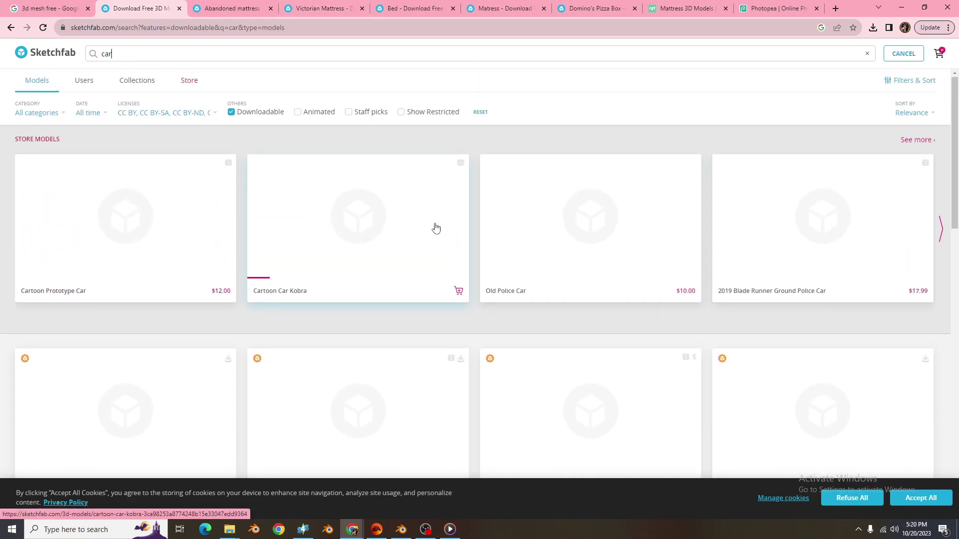
pyautogui.scroll(-5, 435, 228)
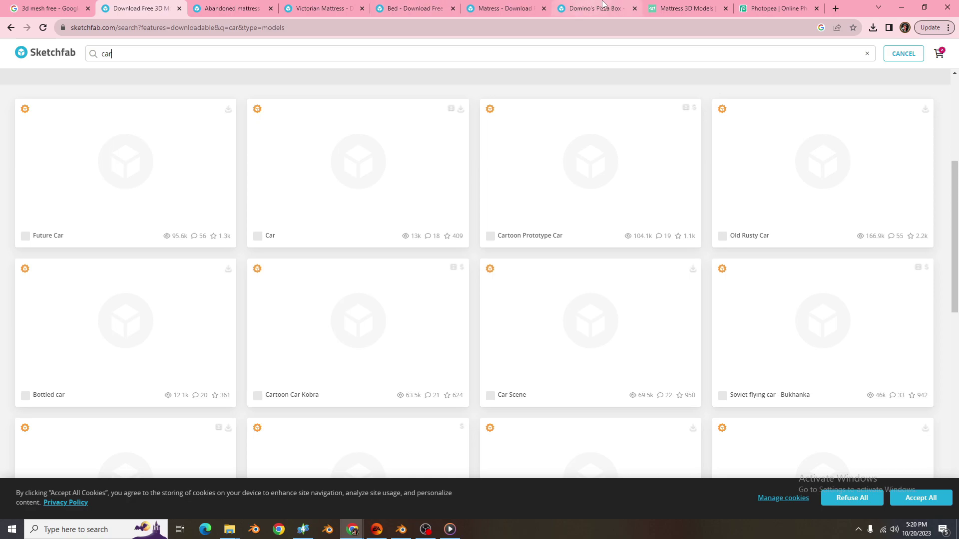
# - Compare CGTrader's free low-poly models with the Sketchfab car results, ending back on CGTrader
pyautogui.click(684, 8)
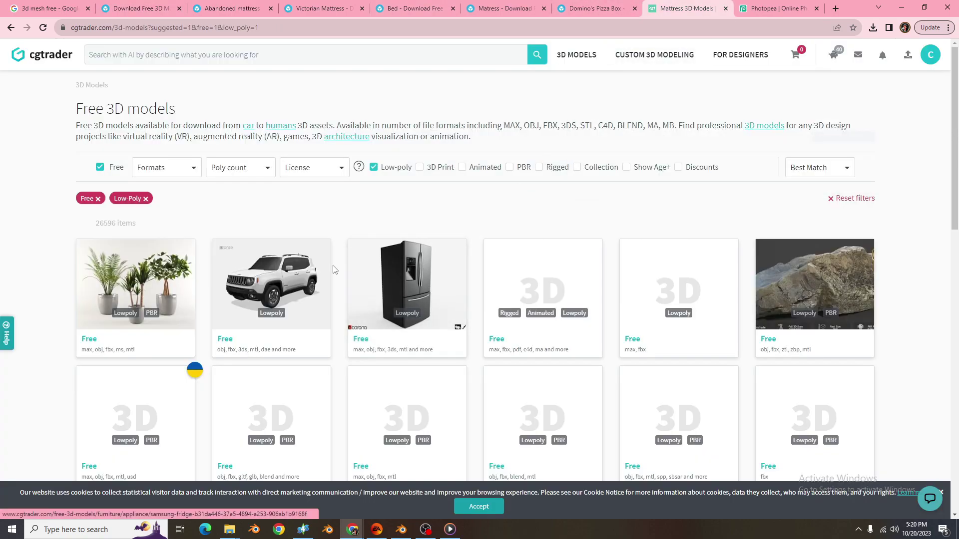
pyautogui.moveTo(301, 325)
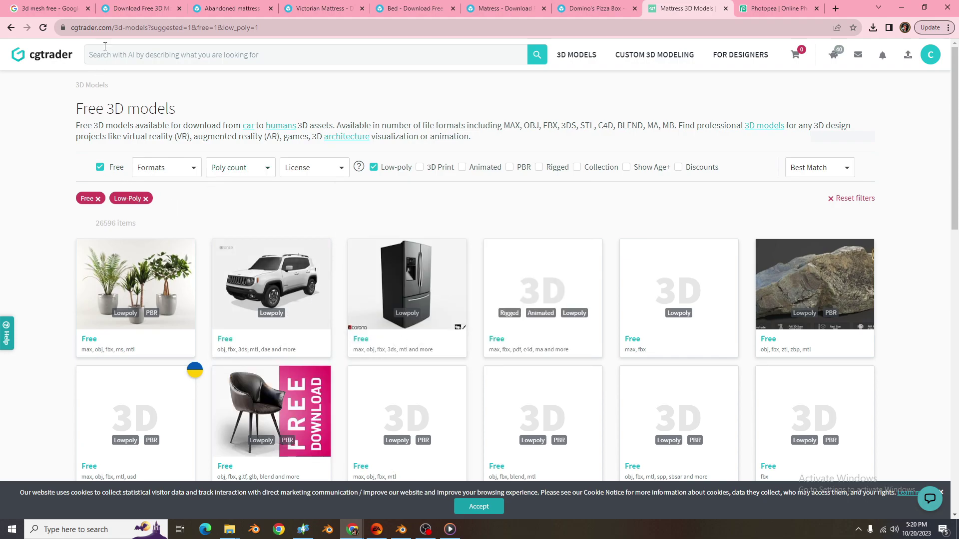
pyautogui.click(127, 12)
pyautogui.scroll(-15, 744, 280)
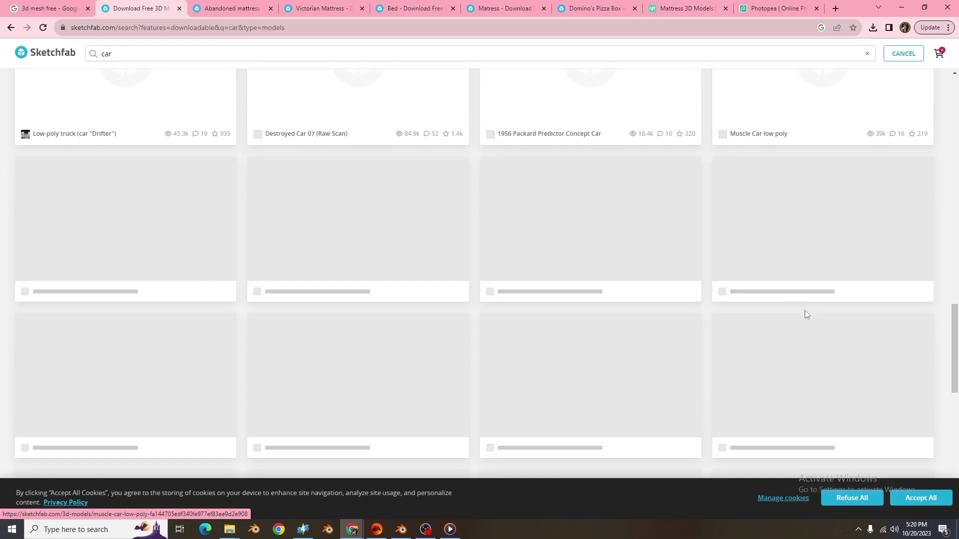
pyautogui.scroll(-5, 805, 313)
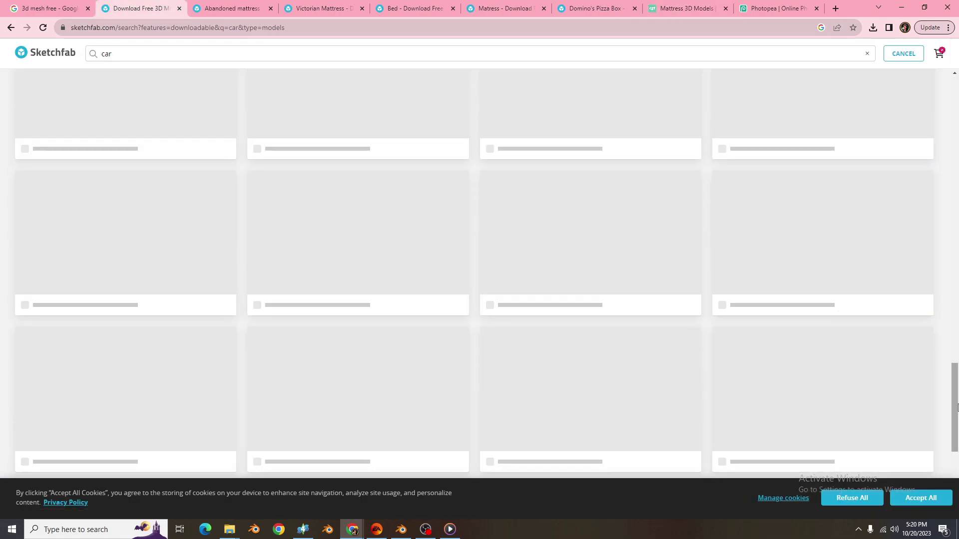
pyautogui.moveTo(954, 407); pyautogui.dragTo(954, 115)
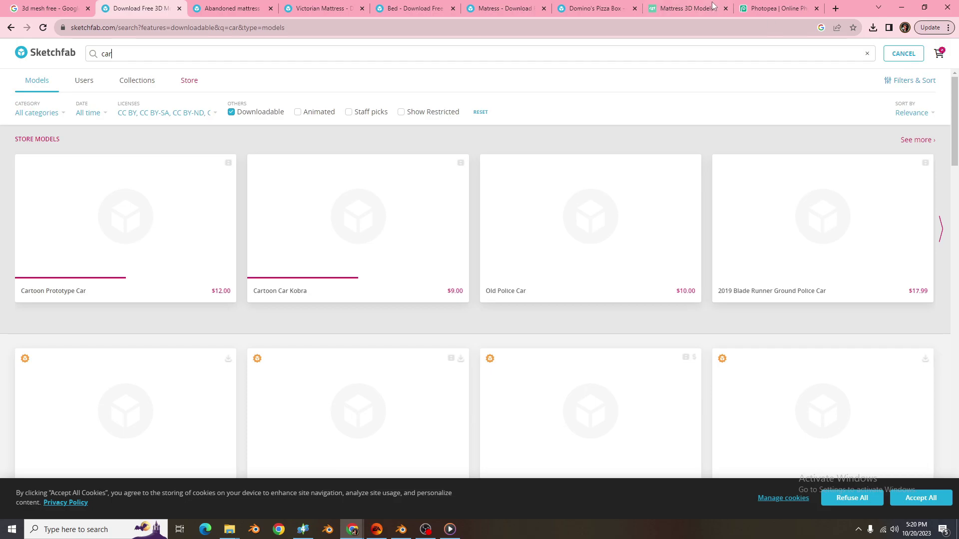
pyautogui.click(687, 8)
pyautogui.scroll(-6, 250, 300)
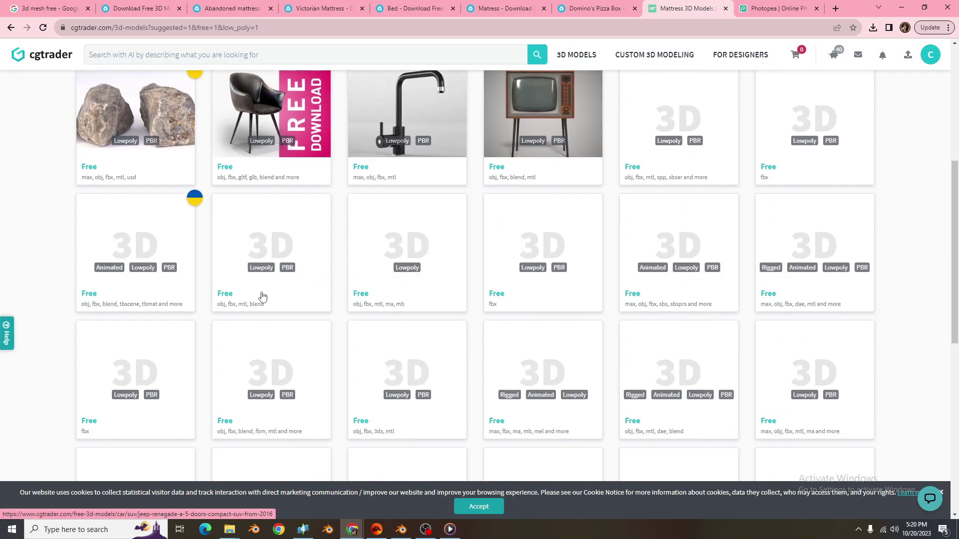
pyautogui.scroll(6, 200, 297)
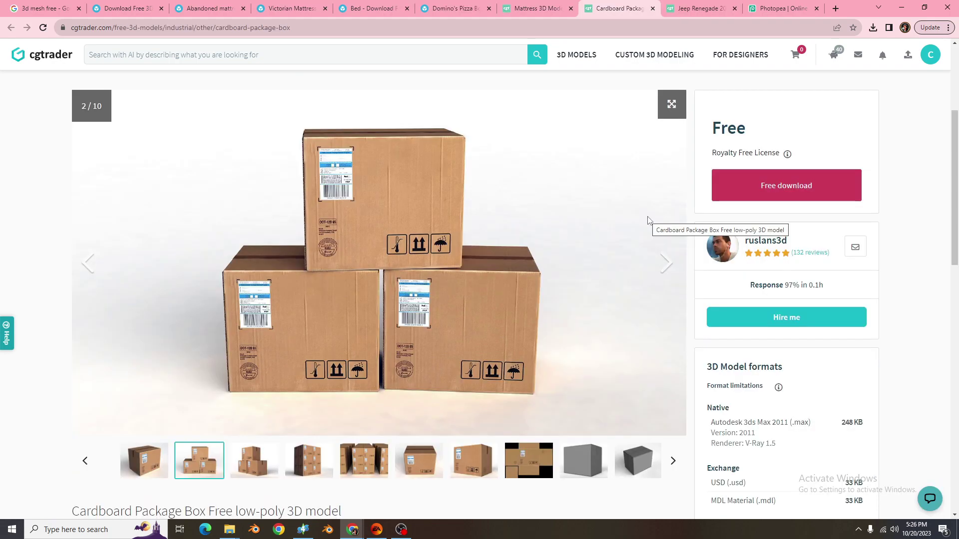
# - Check Blender's import formats, then return to the Cardboard Package Box page's free download offer
pyautogui.scroll(-7, 649, 269)
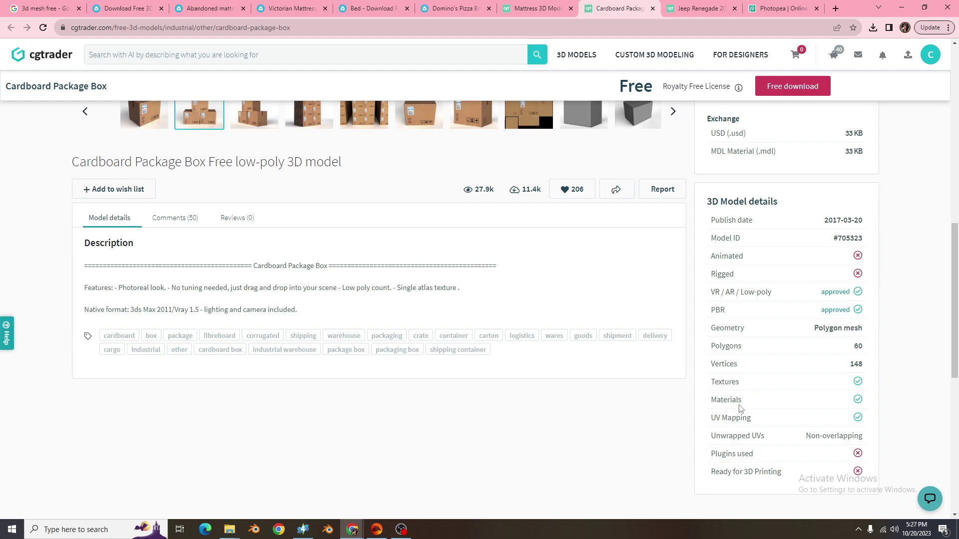
pyautogui.scroll(4, 749, 418)
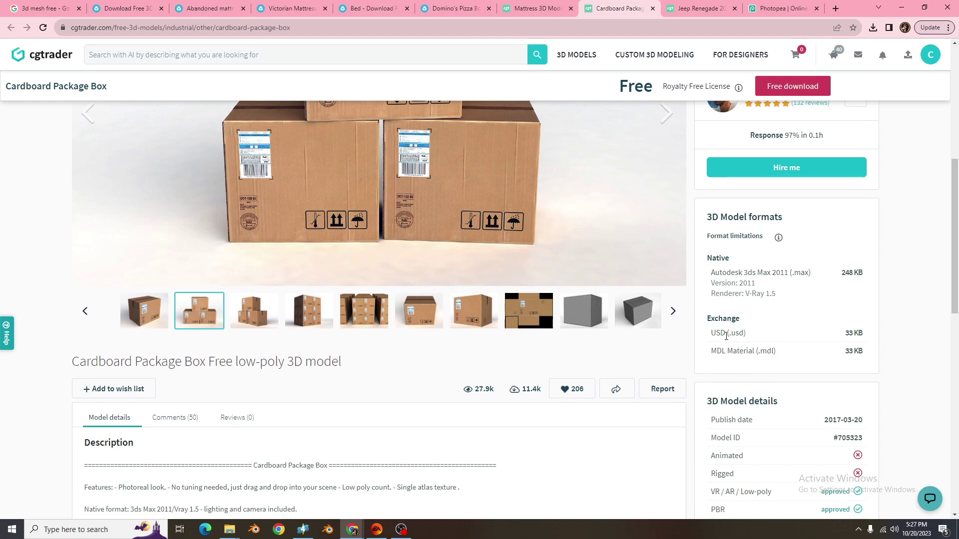
pyautogui.scroll(1, 689, 346)
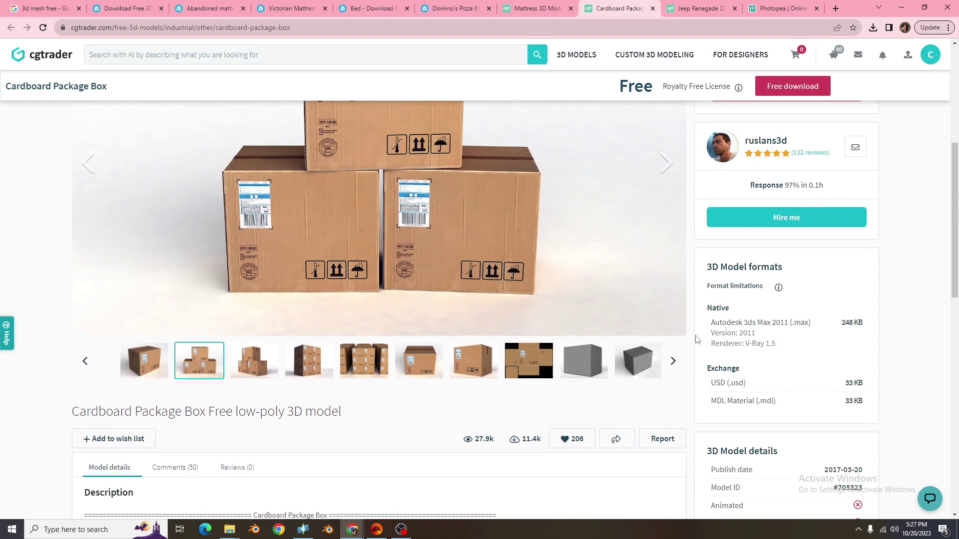
pyautogui.click(327, 529)
pyautogui.moveTo(39, 154)
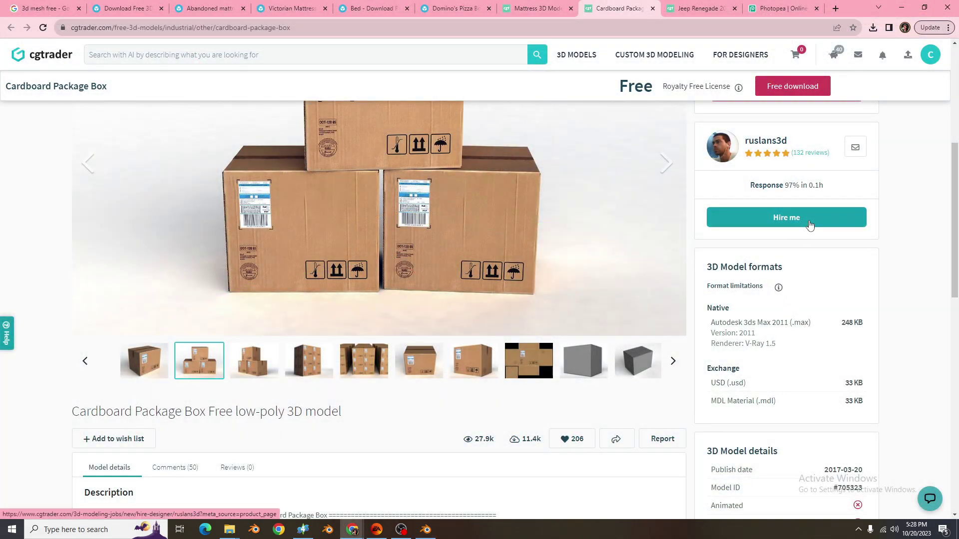
pyautogui.scroll(4, 759, 287)
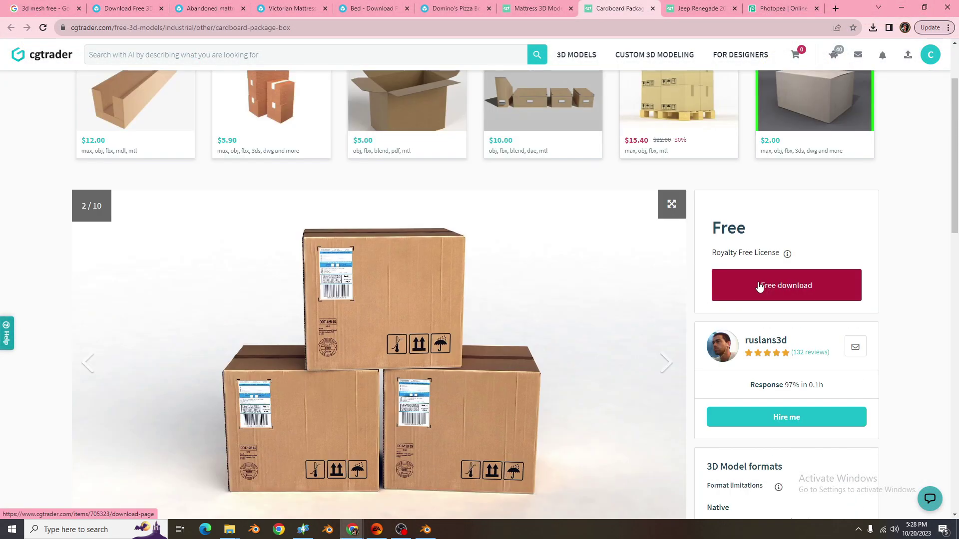
# - Start the Cardboard Package Box free download and download the textures.rar archive
pyautogui.click(759, 287)
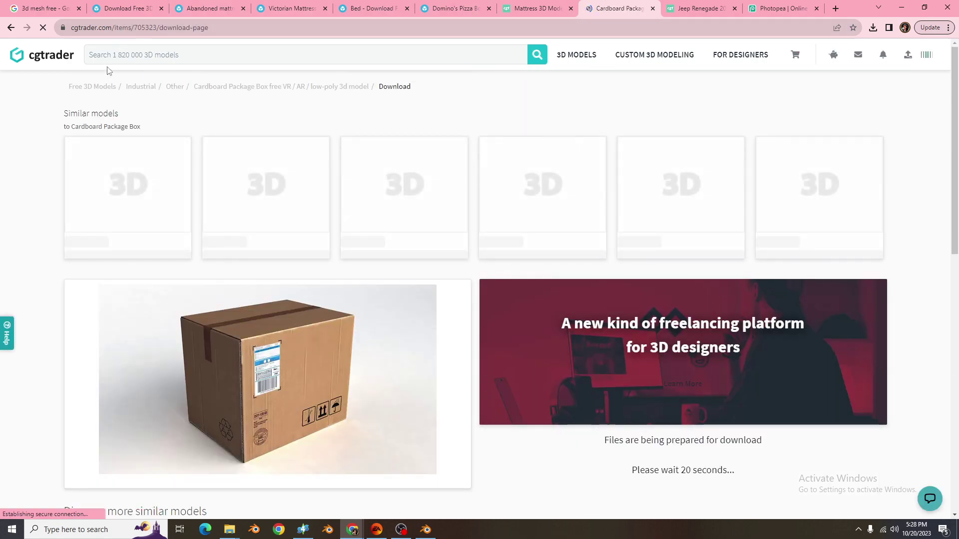
pyautogui.scroll(-3, 442, 256)
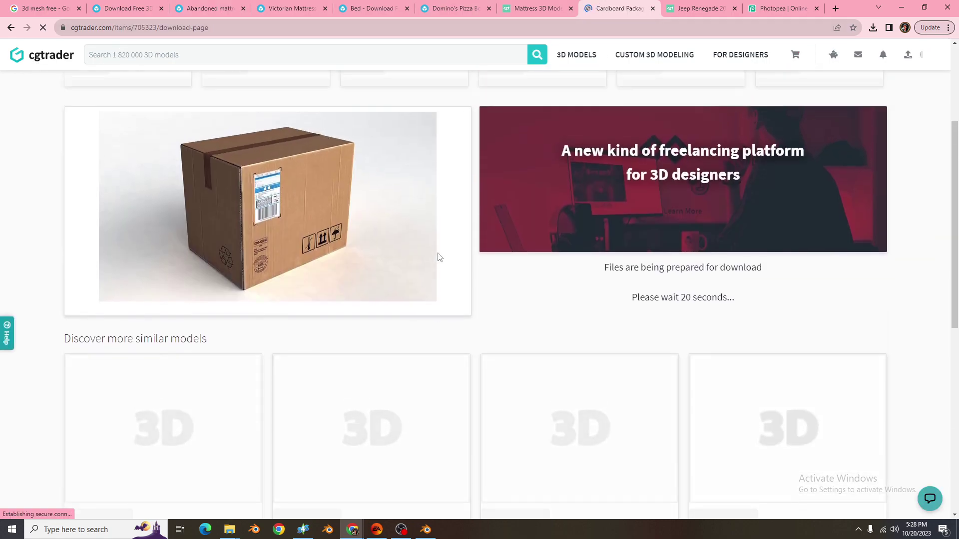
pyautogui.scroll(1, 450, 250)
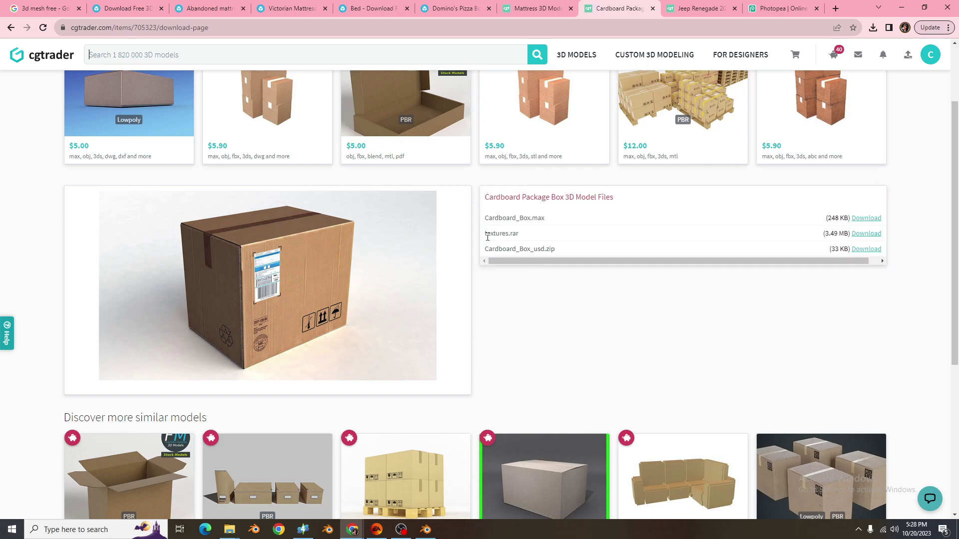
pyautogui.click(867, 237)
# - Open the Cardboard_Box_usd archive and extract Cardboard_Box.usd into the Couches folder
pyautogui.click(711, 168)
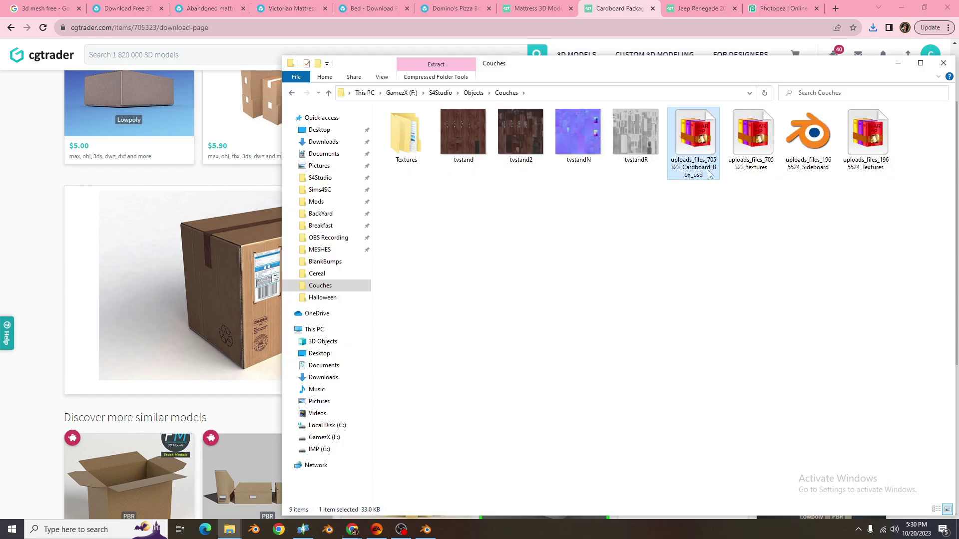
pyautogui.doubleClick(704, 173)
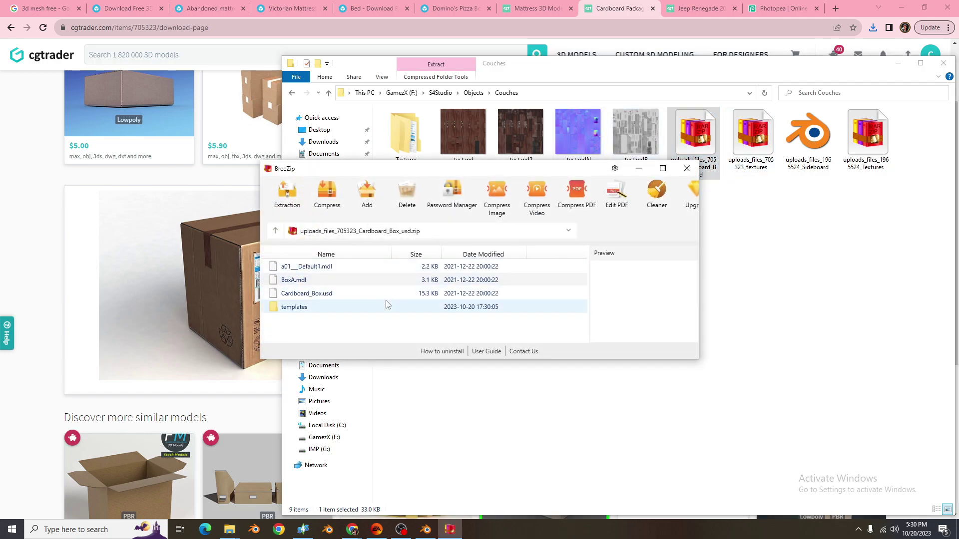
pyautogui.moveTo(306, 293); pyautogui.dragTo(691, 235)
# - Open the textures archive, preview boxA.jpg and boxA_normal.jpg, and extract boxA.jpg into Couches
pyautogui.click(813, 155)
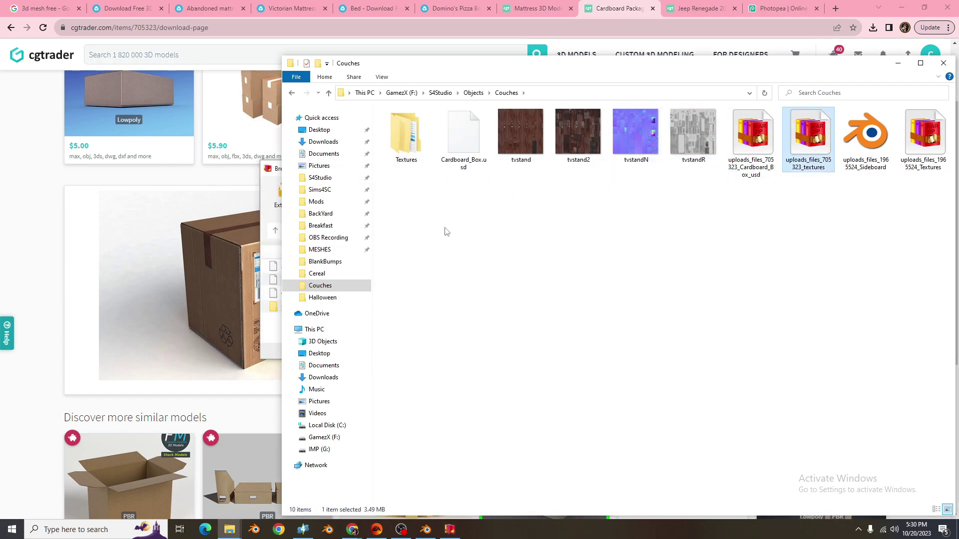
pyautogui.doubleClick(292, 279)
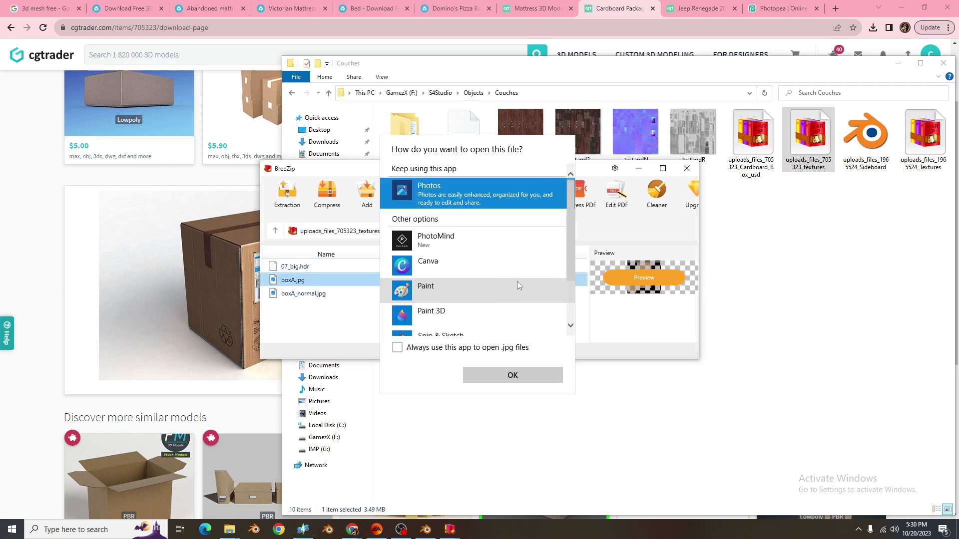
pyautogui.click(515, 373)
pyautogui.click(551, 336)
pyautogui.click(309, 295)
pyautogui.doubleClick(303, 293)
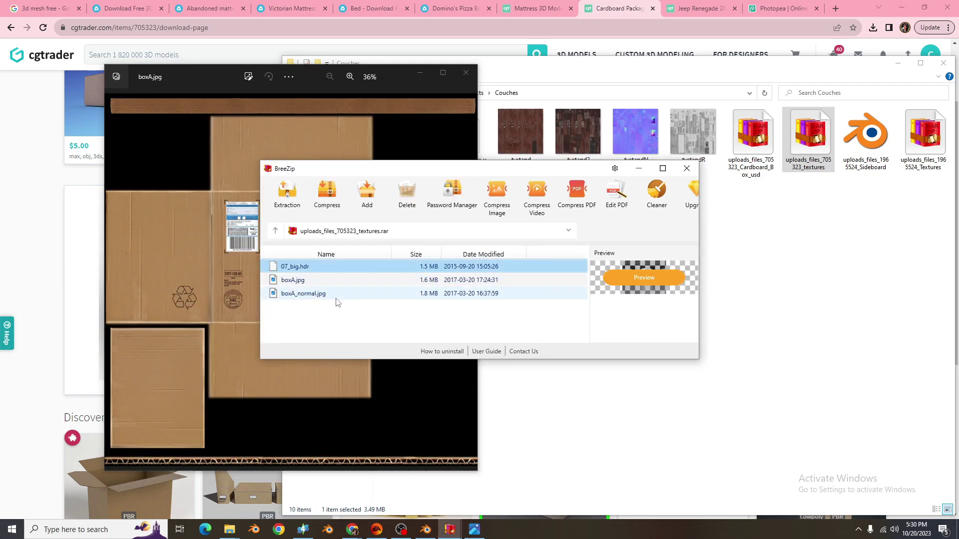
pyautogui.moveTo(295, 281); pyautogui.dragTo(502, 147)
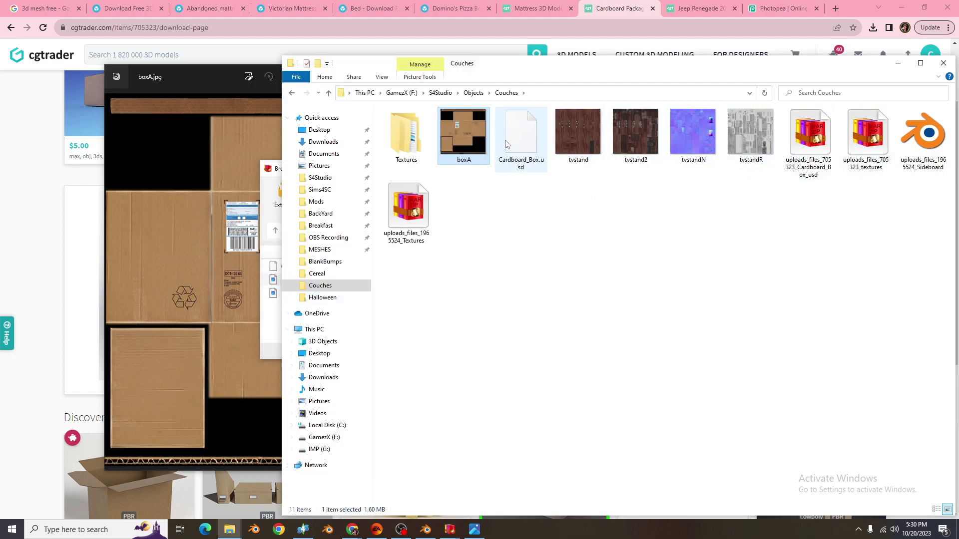
# - Extract boxA_normal.jpg into Couches, then close the archive window and photo viewer
pyautogui.click(278, 333)
pyautogui.click(305, 294)
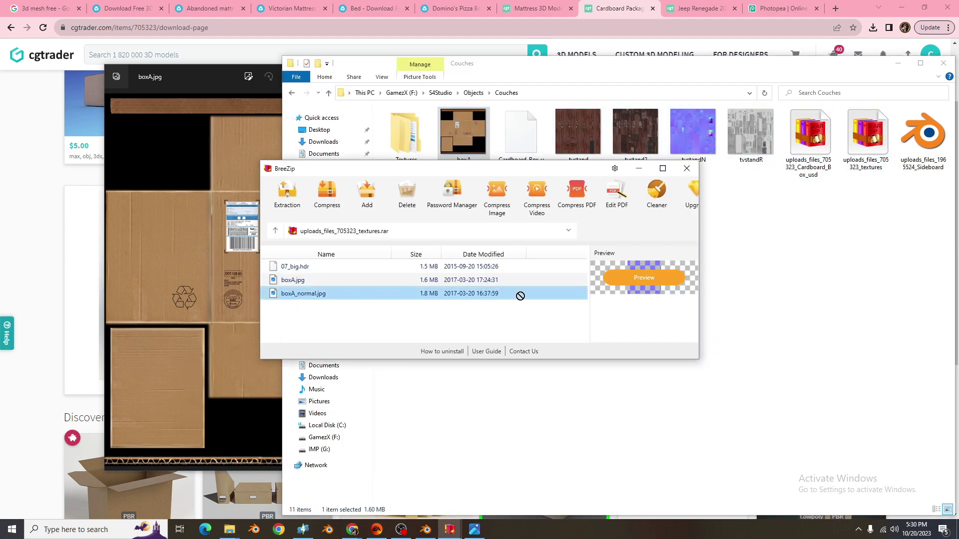
pyautogui.moveTo(641, 176); pyautogui.dragTo(592, 225)
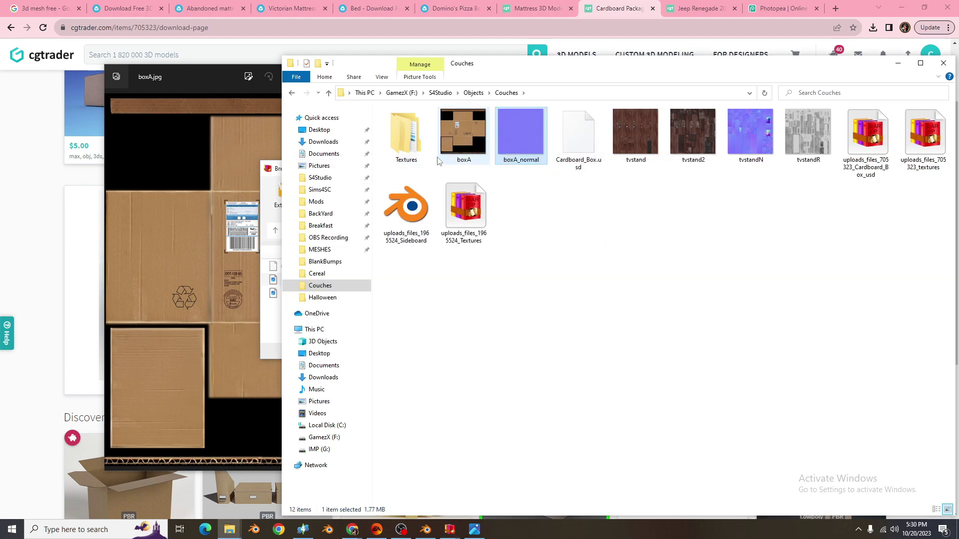
pyautogui.click(537, 232)
pyautogui.click(275, 330)
pyautogui.click(691, 163)
pyautogui.click(466, 76)
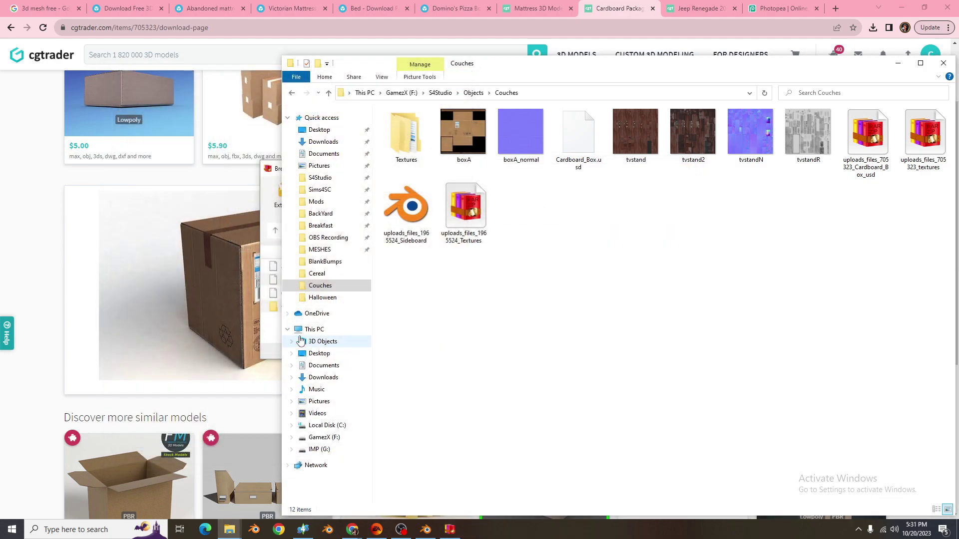
# - Delete the default cube in Blender
pyautogui.click(425, 529)
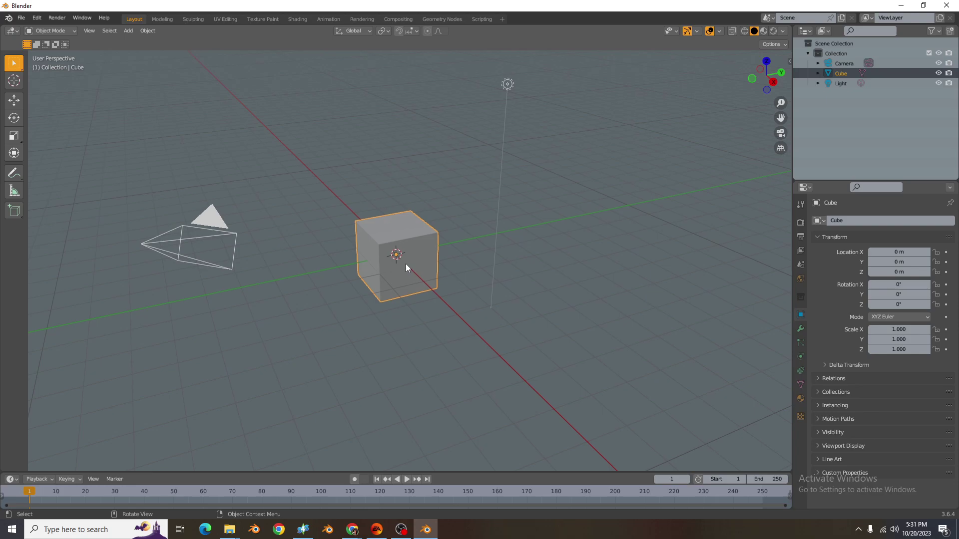
pyautogui.press('x')
pyautogui.click(405, 264)
# - Import Cardboard_Box.usd from the Couches folder as a Universal Scene Description file
pyautogui.click(21, 19)
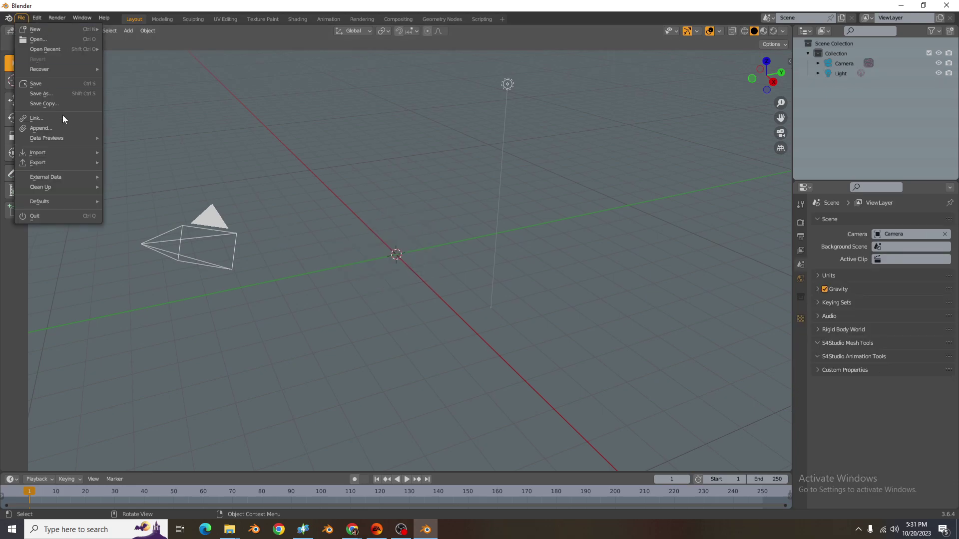
pyautogui.moveTo(77, 150)
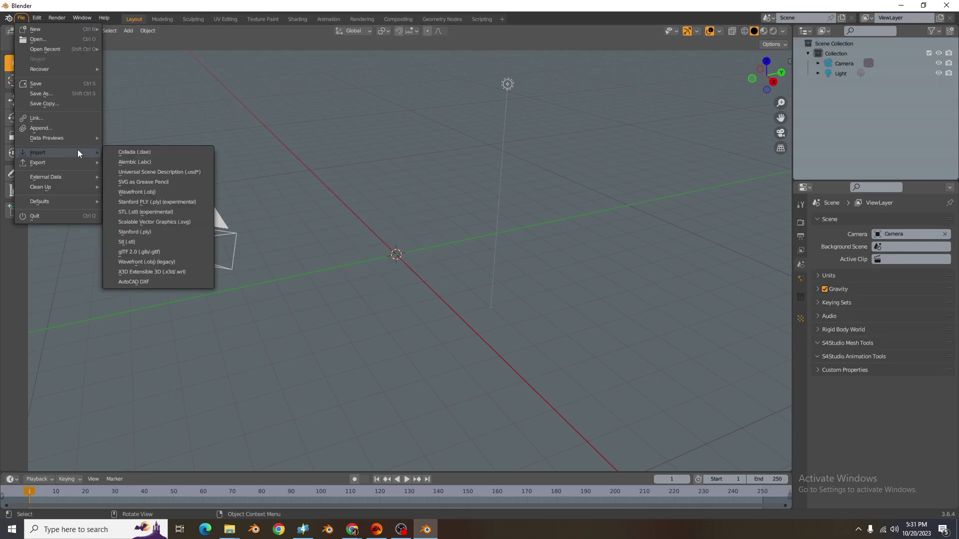
pyautogui.click(174, 172)
pyautogui.click(250, 354)
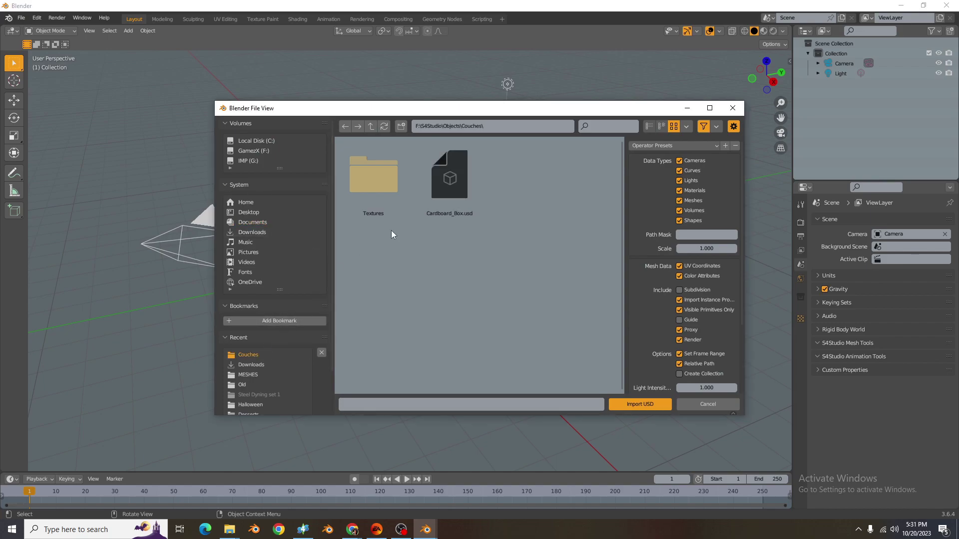
pyautogui.doubleClick(472, 206)
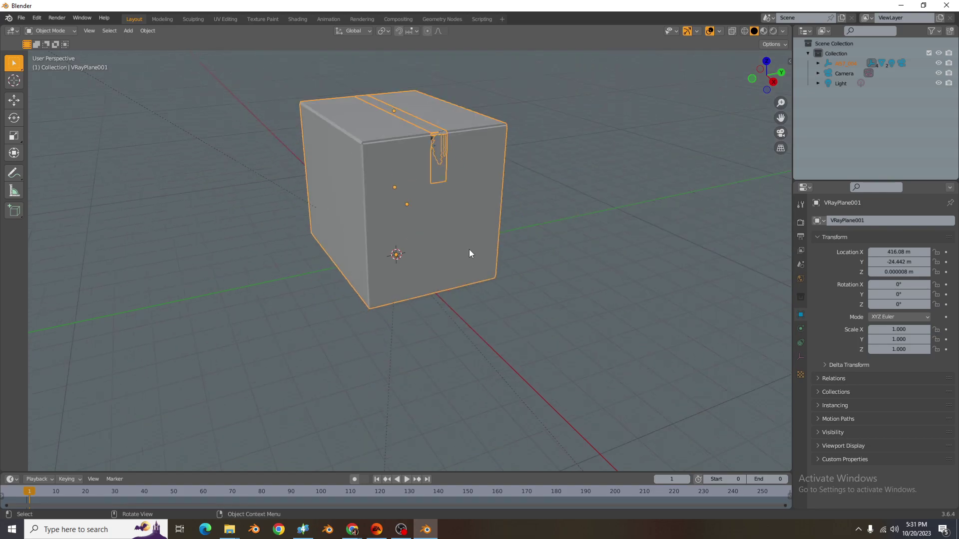
pyautogui.scroll(-4, 469, 249)
pyautogui.moveTo(469, 250); pyautogui.dragTo(429, 244, button='middle')
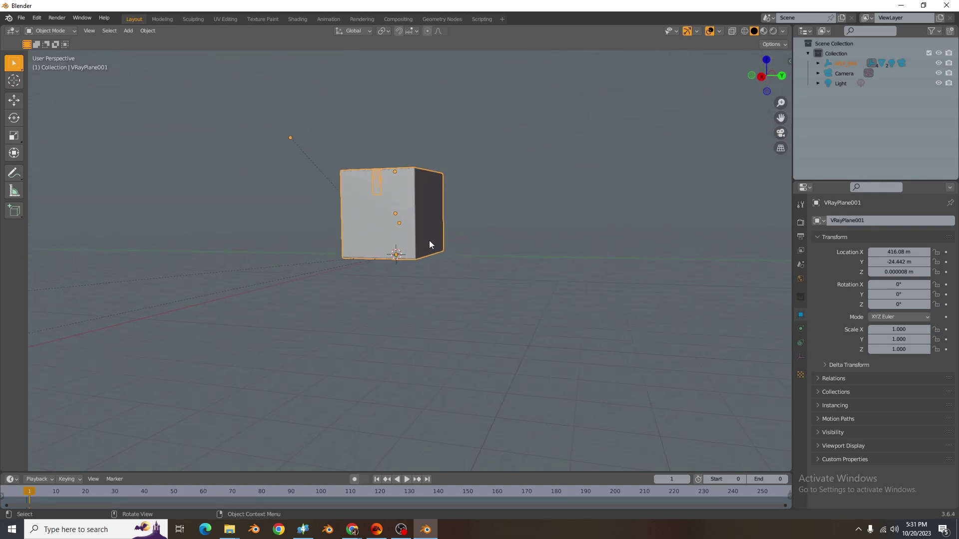
# - Delete the Camera and Light objects from the Outliner
pyautogui.click(847, 74)
pyautogui.keyDown('shift'); pyautogui.click(846, 82); pyautogui.keyUp('shift')
pyautogui.rightClick(846, 83)
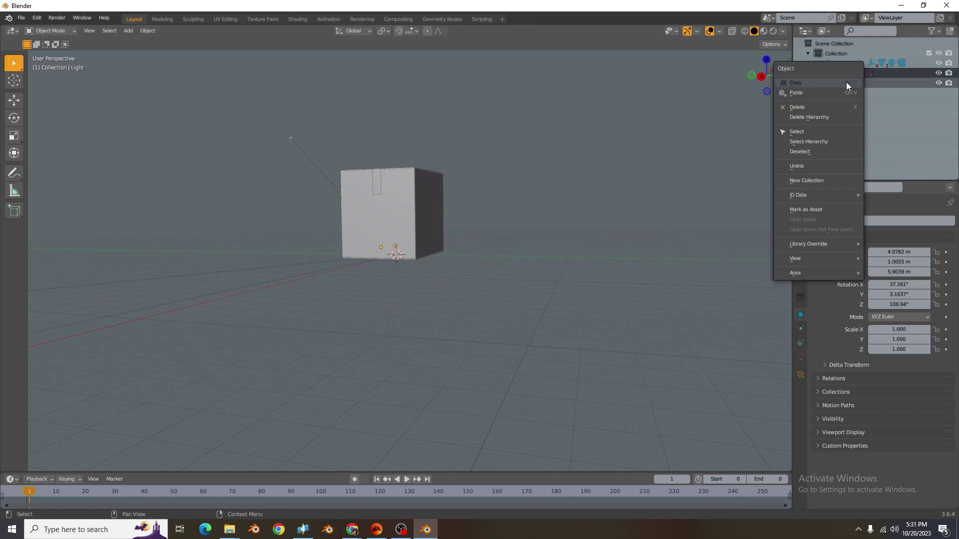
pyautogui.click(799, 107)
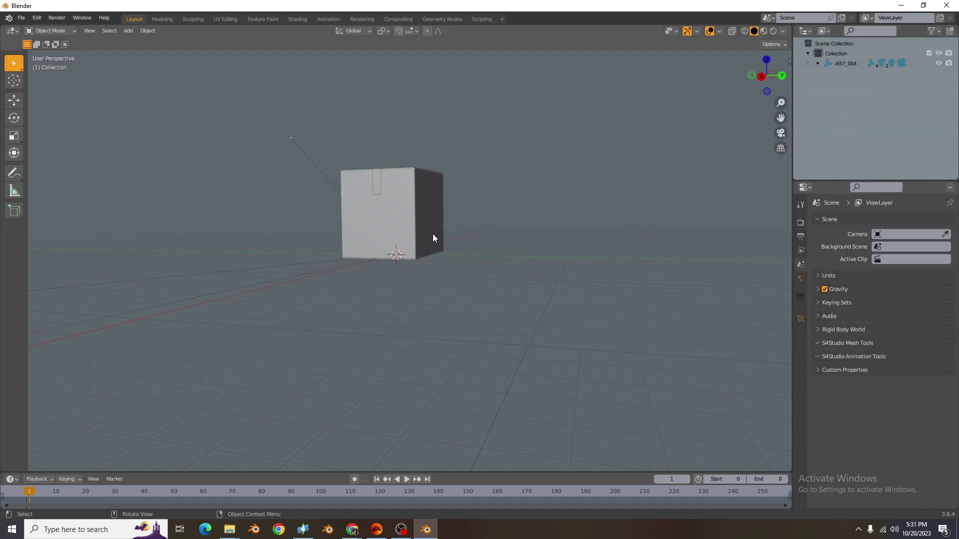
# - Scale the box's Plane001 object down to about 0.214 and show its BoxA material
pyautogui.click(391, 199)
pyautogui.moveTo(413, 215); pyautogui.dragTo(434, 227, button='middle')
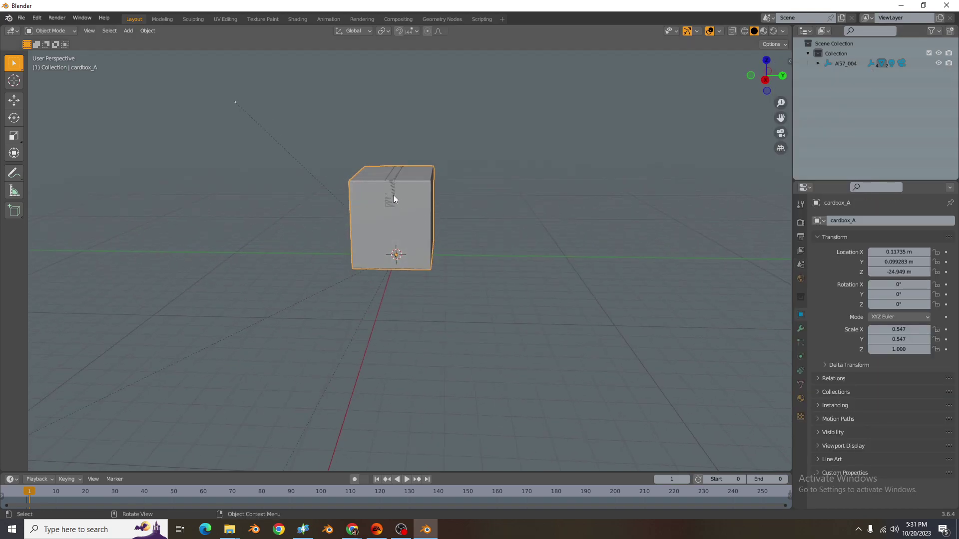
pyautogui.click(397, 172)
pyautogui.press('s')
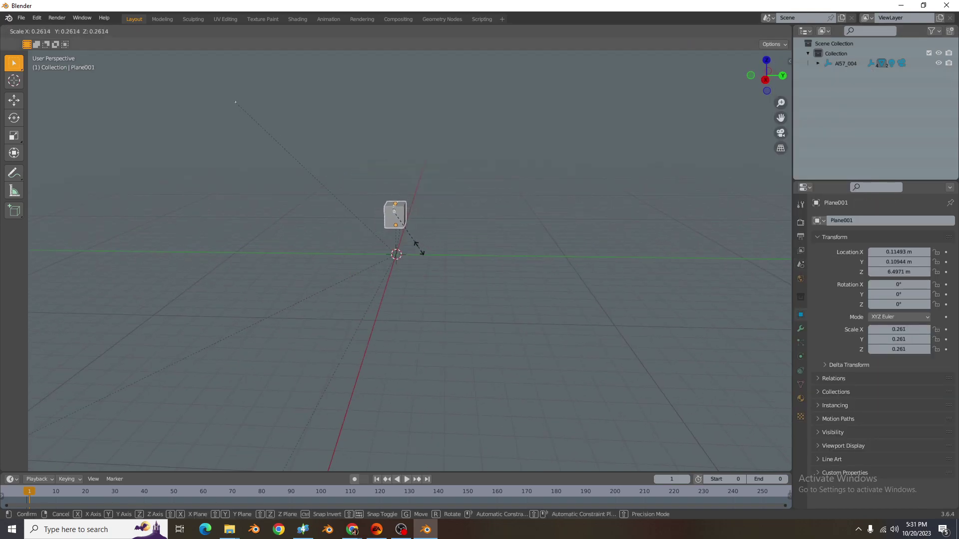
pyautogui.click(406, 235)
pyautogui.scroll(6, 503, 211)
pyautogui.moveTo(503, 211); pyautogui.dragTo(597, 241, button='middle')
pyautogui.click(801, 398)
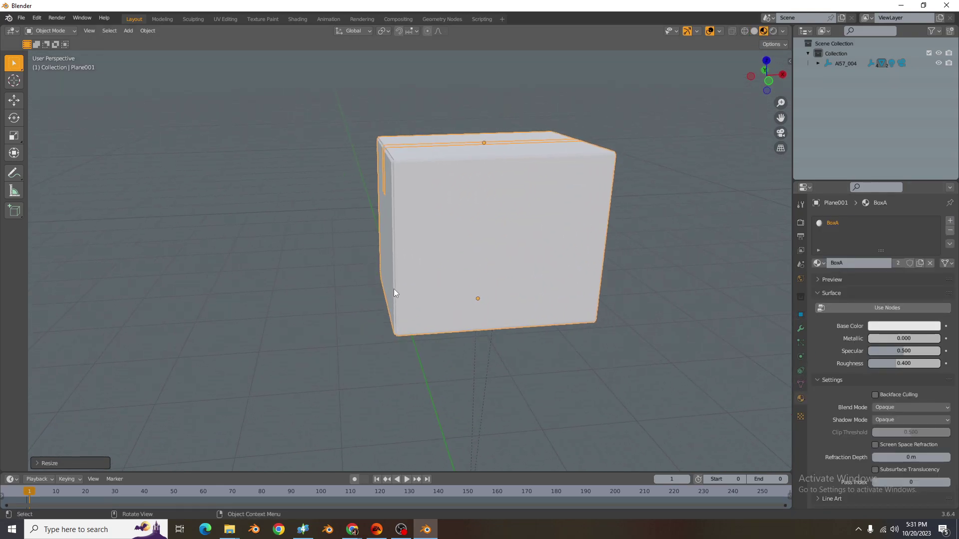
# - Switch to the UV Editing workspace and select the whole box mesh to show its UVs
pyautogui.click(105, 31)
pyautogui.click(225, 19)
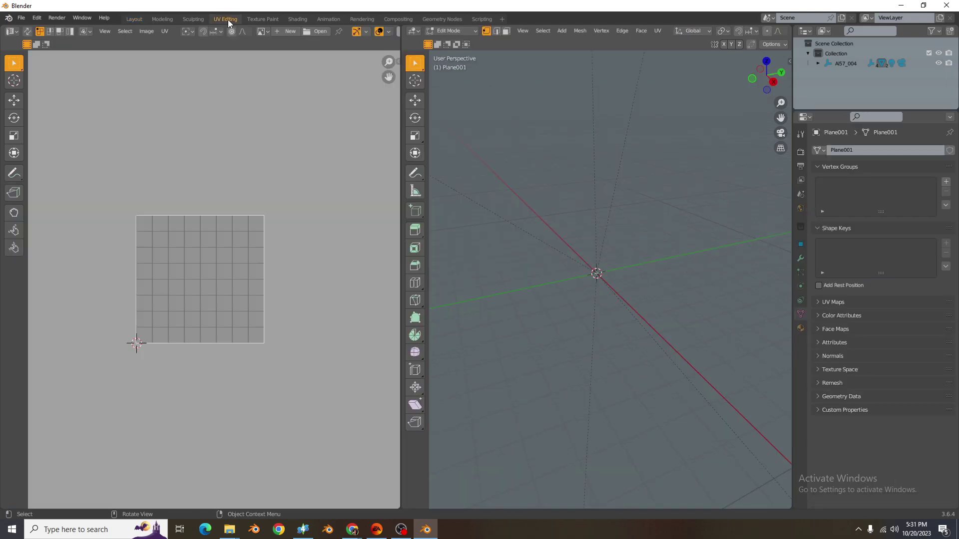
pyautogui.press('KP_Decimal')
pyautogui.press('a')
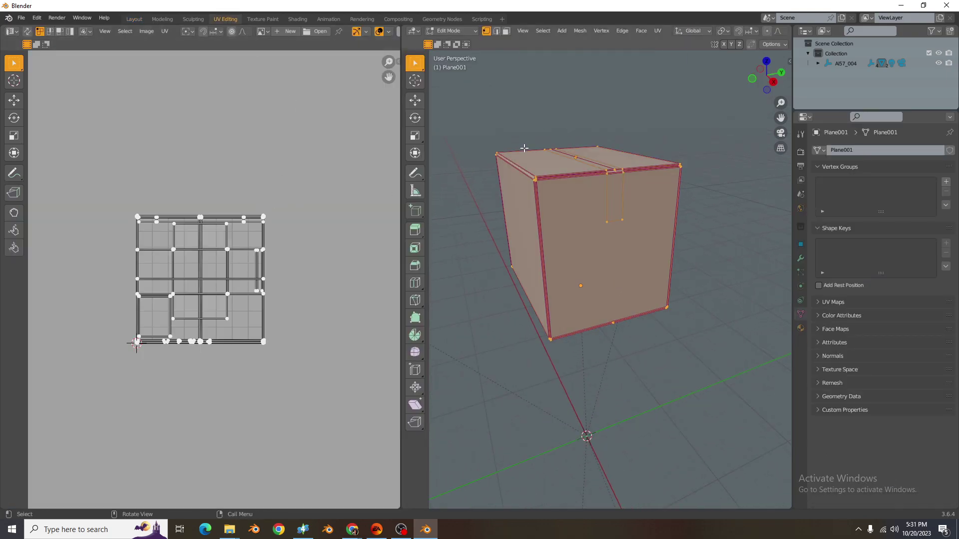
pyautogui.scroll(2, 225, 250)
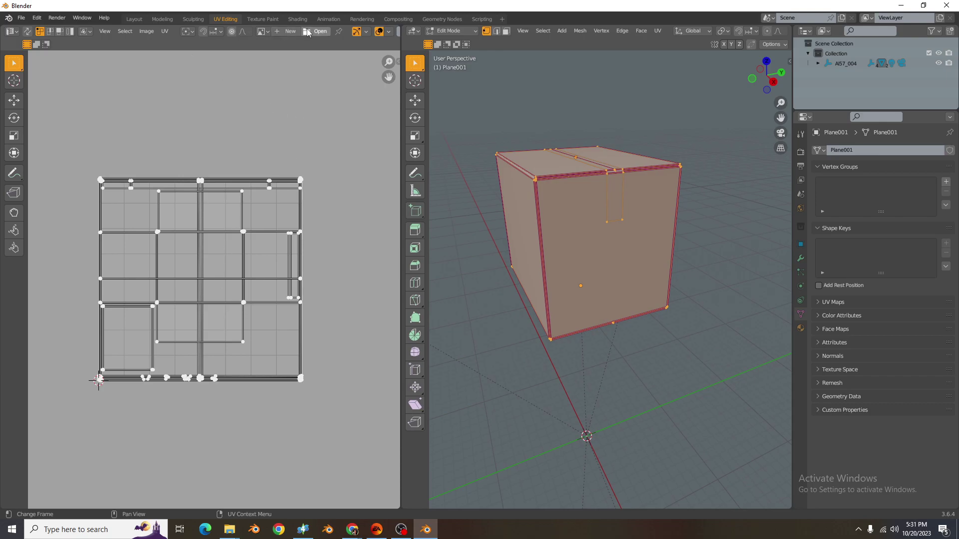
# - Create a new blank Untitled image in the UV Editor with all UVs selected
pyautogui.click(288, 31)
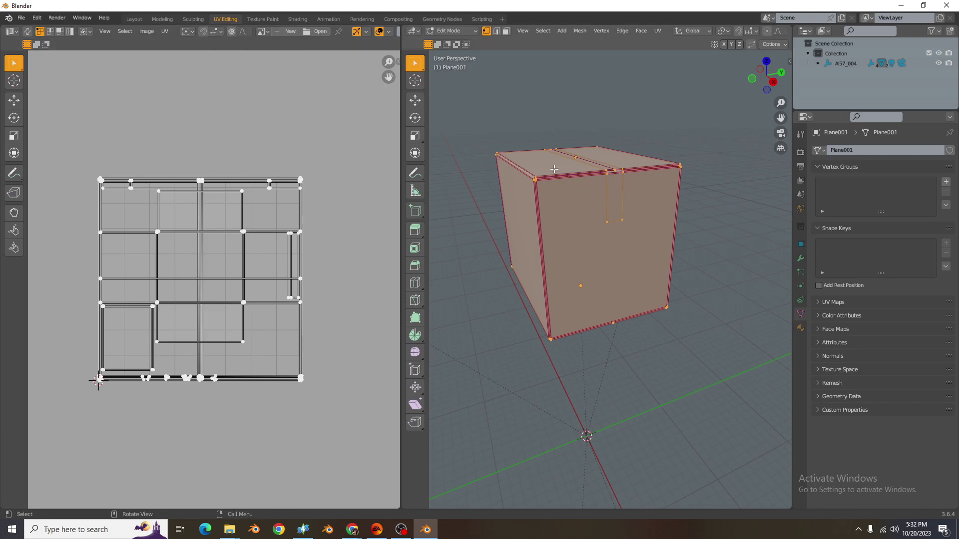
pyautogui.press('a')
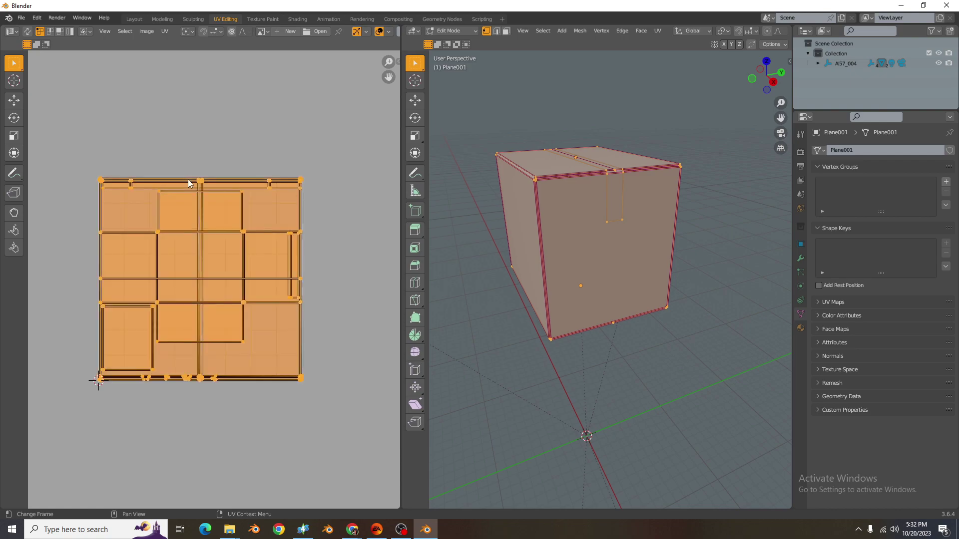
pyautogui.click(146, 31)
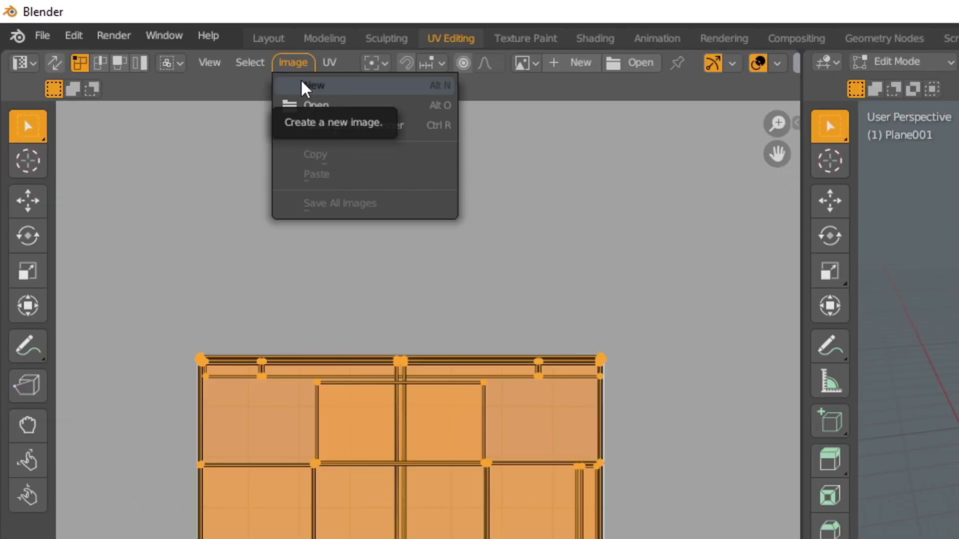
pyautogui.click(239, 68)
pyautogui.click(221, 238)
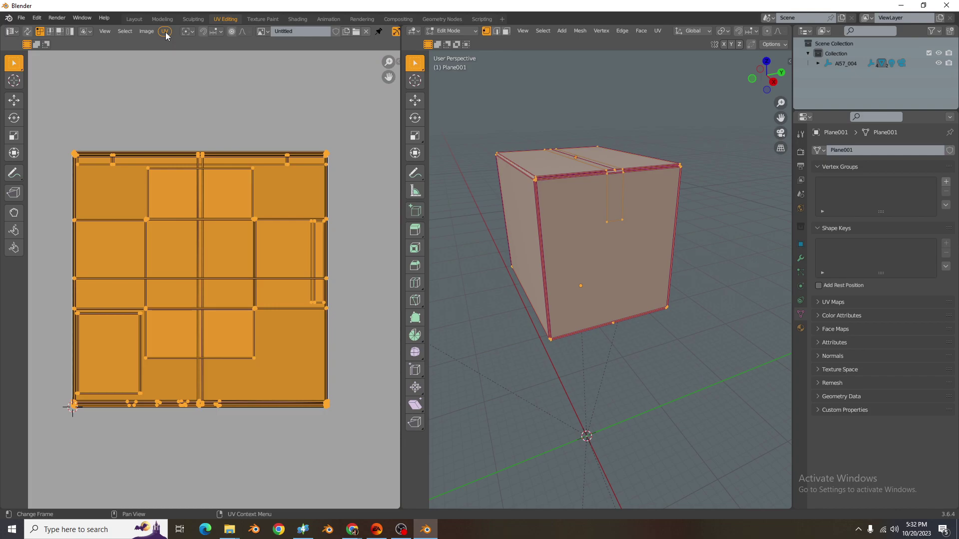
# - Export the UV layout as a 1024×1024 PNG into the Couches folder
pyautogui.click(165, 32)
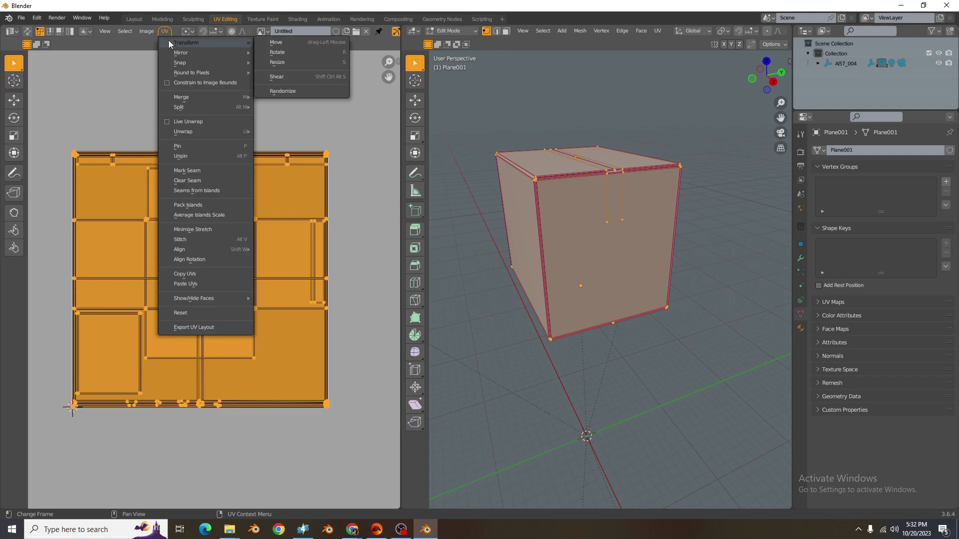
pyautogui.click(190, 328)
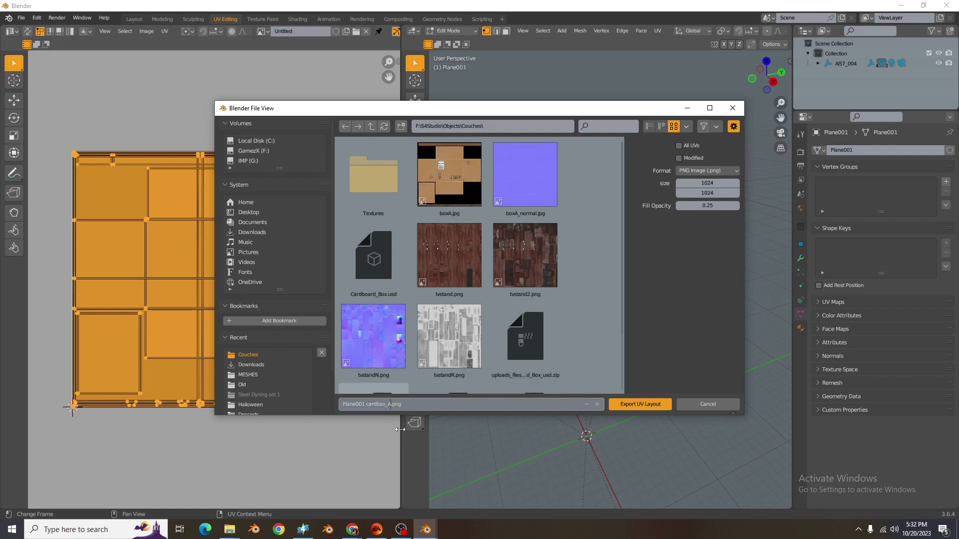
pyautogui.click(426, 452)
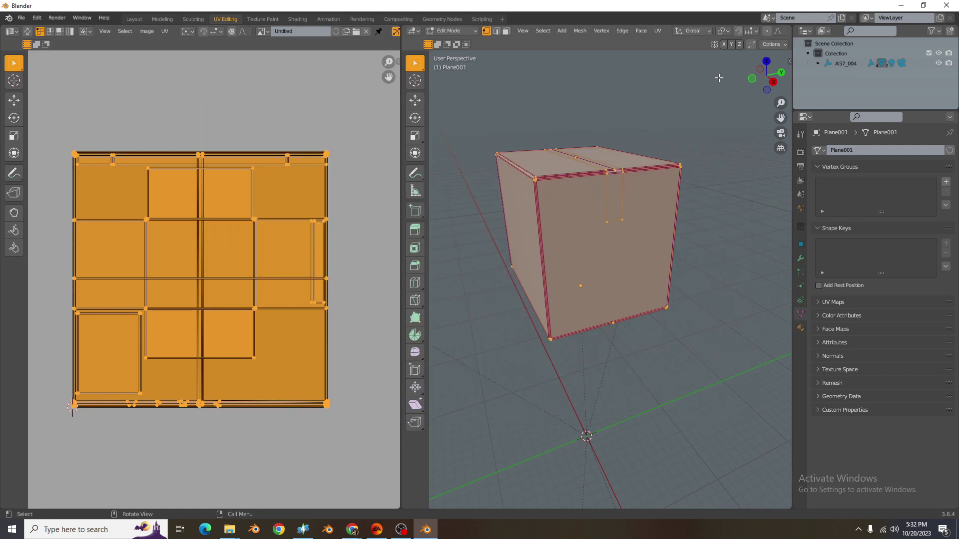
pyautogui.moveTo(793, 160); pyautogui.dragTo(904, 161)
pyautogui.moveTo(904, 161); pyautogui.dragTo(685, 214, button='middle')
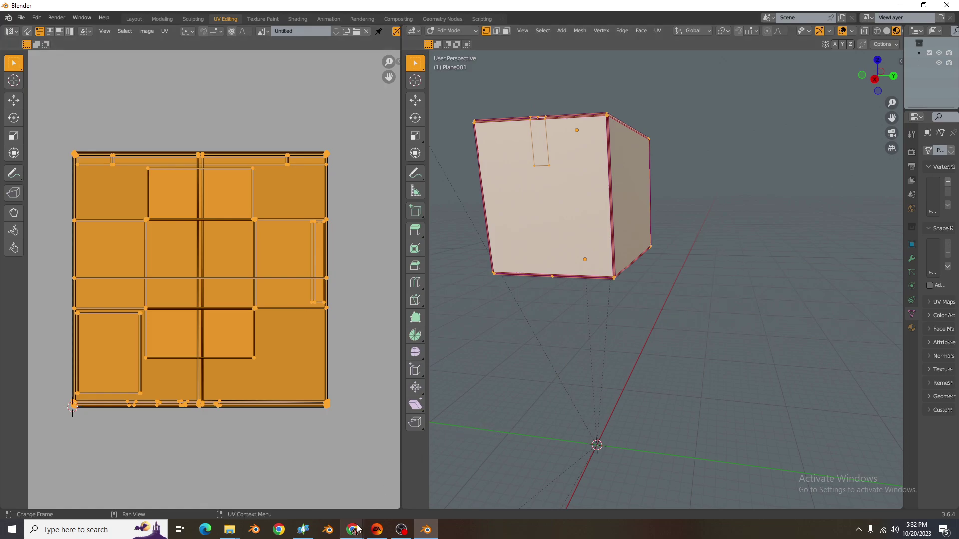
# - Open the Plane001 cardbox_1 UV layout image in Photopea
pyautogui.moveTo(352, 529)
pyautogui.click(405, 494)
pyautogui.hotkey('ctrl', '9')
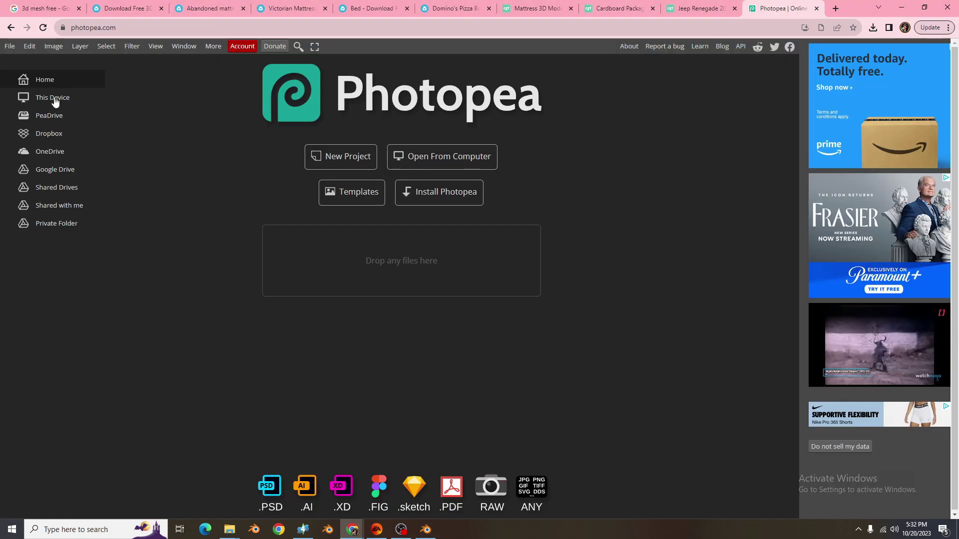
pyautogui.click(10, 46)
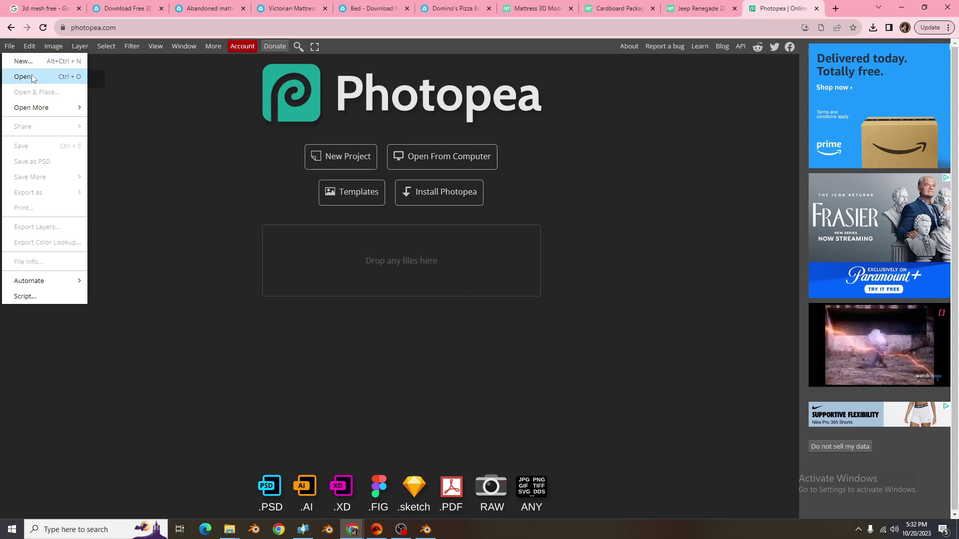
pyautogui.click(20, 73)
pyautogui.doubleClick(349, 88)
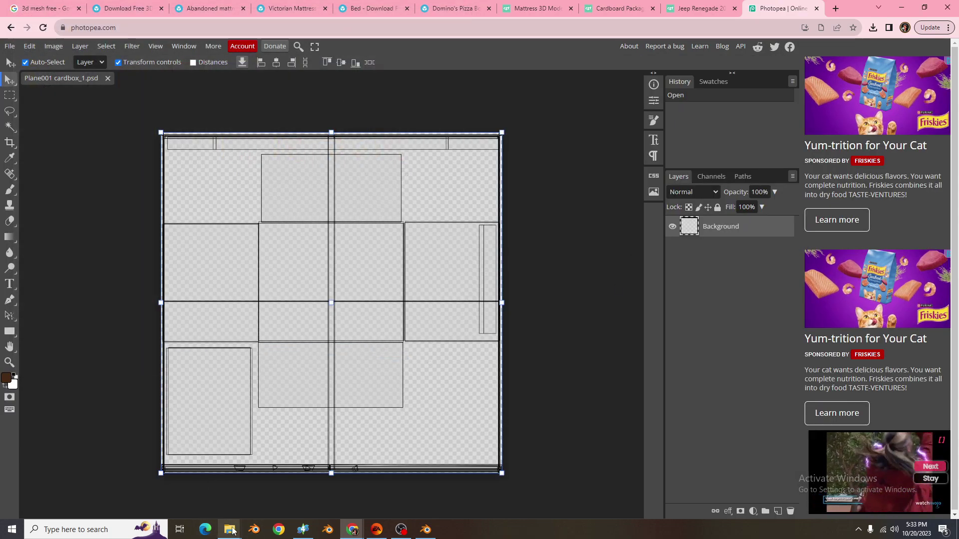
# - Drag the boxA texture from the Couches folder onto the UV layout canvas
pyautogui.moveTo(230, 529)
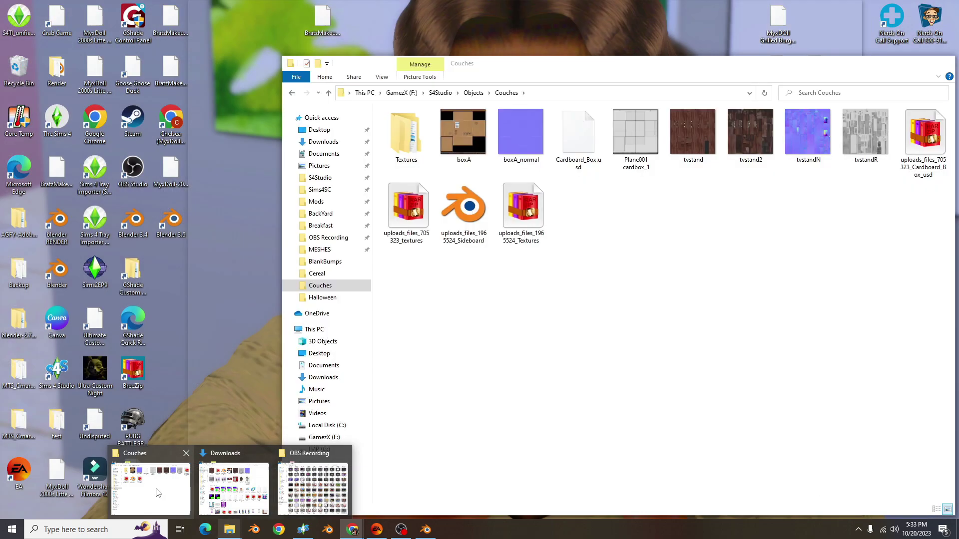
pyautogui.click(150, 488)
pyautogui.click(468, 140)
pyautogui.moveTo(469, 140); pyautogui.dragTo(225, 239)
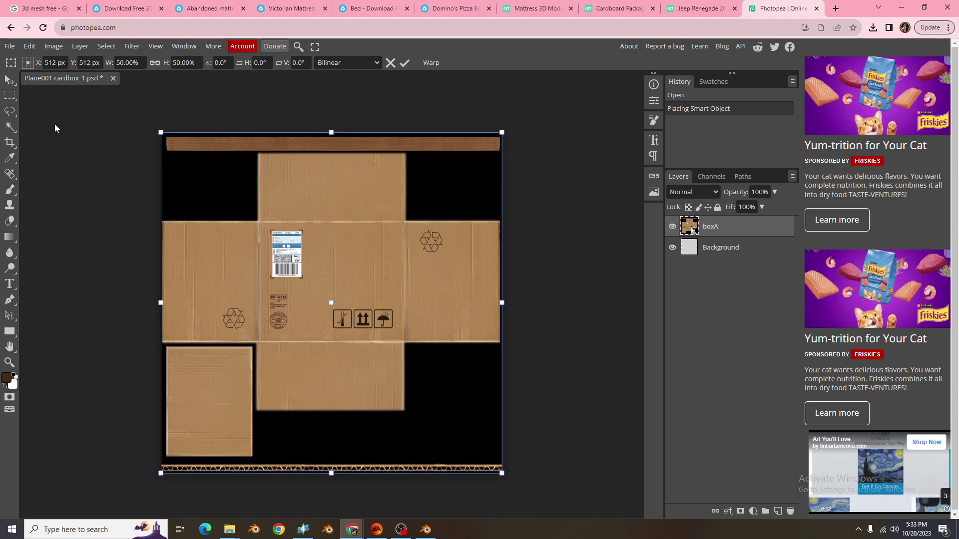
# - Export the combined image as a PNG named Plane cardbox_1.png, dropping 001 from the name
pyautogui.click(9, 46)
pyautogui.moveTo(54, 193)
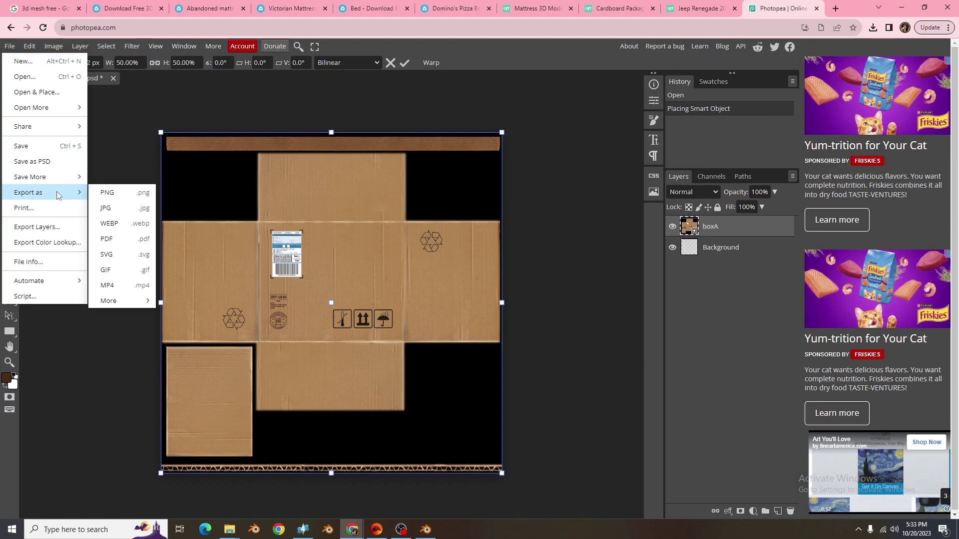
pyautogui.click(110, 195)
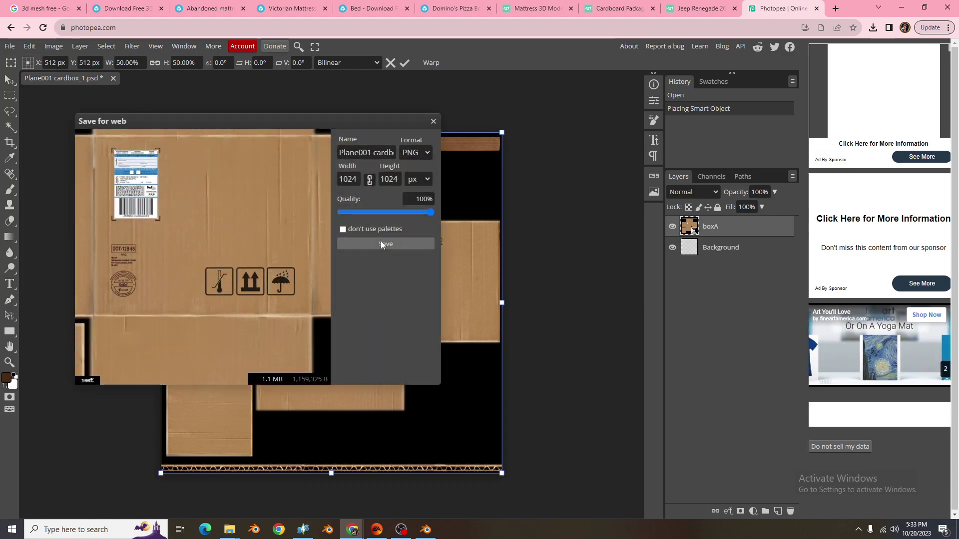
pyautogui.moveTo(358, 152); pyautogui.dragTo(372, 152)
pyautogui.press('BackSpace')
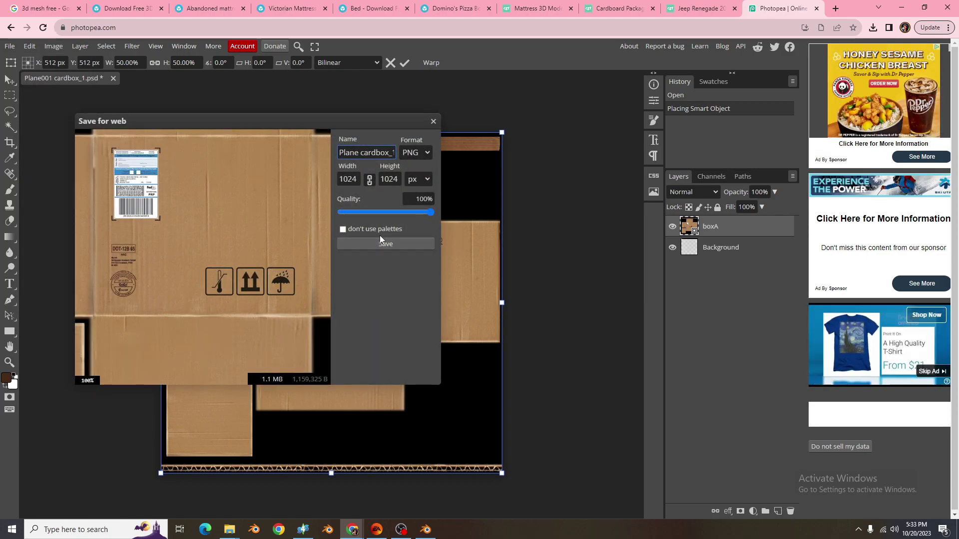
pyautogui.click(384, 244)
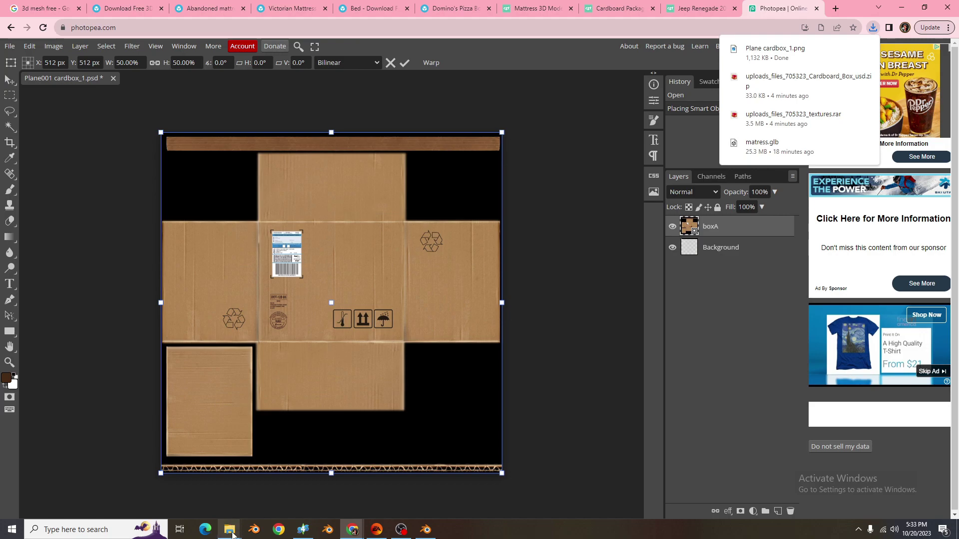
# - Move Plane cardbox_1.png from Downloads into the S4Studio Couches folder
pyautogui.moveTo(230, 530)
pyautogui.click(235, 461)
pyautogui.moveTo(390, 161); pyautogui.dragTo(307, 231)
pyautogui.click(307, 230)
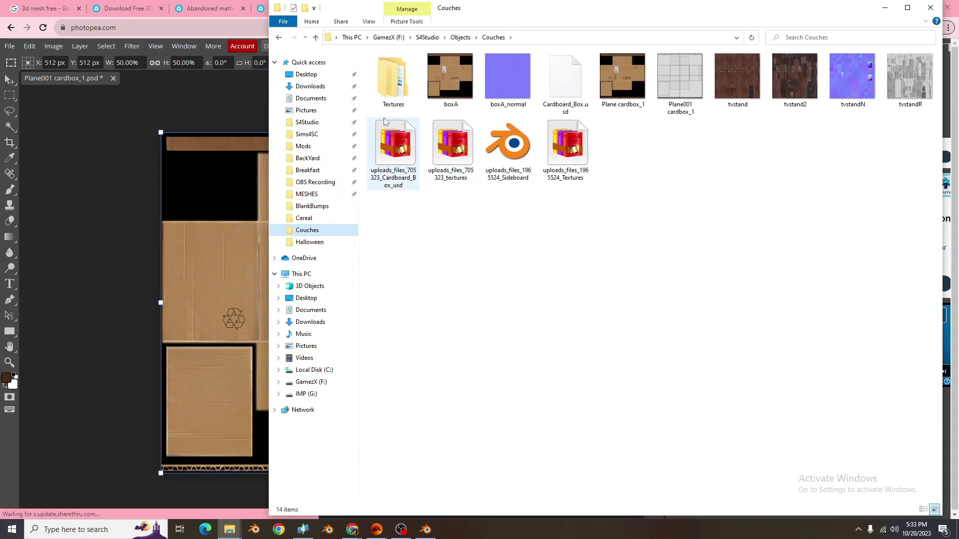
pyautogui.click(93, 419)
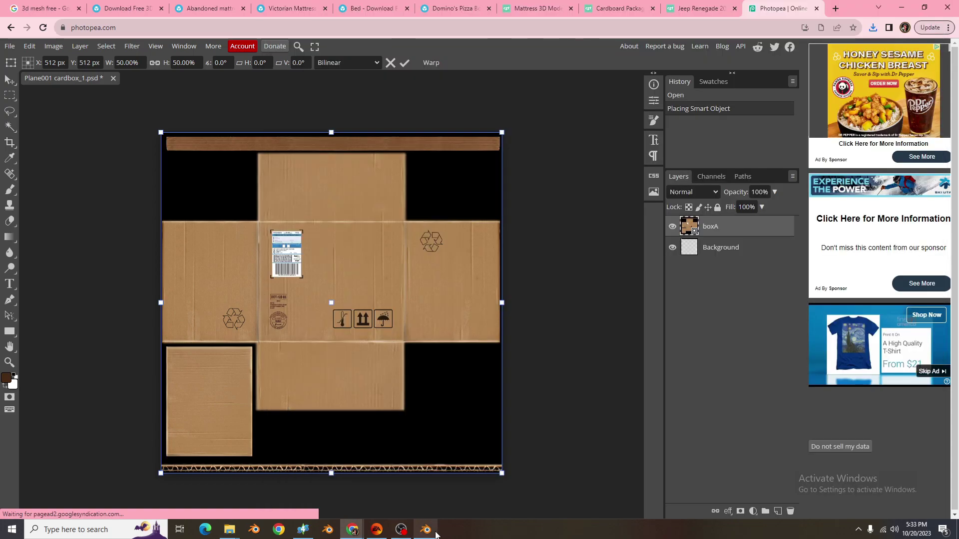
pyautogui.moveTo(238, 529)
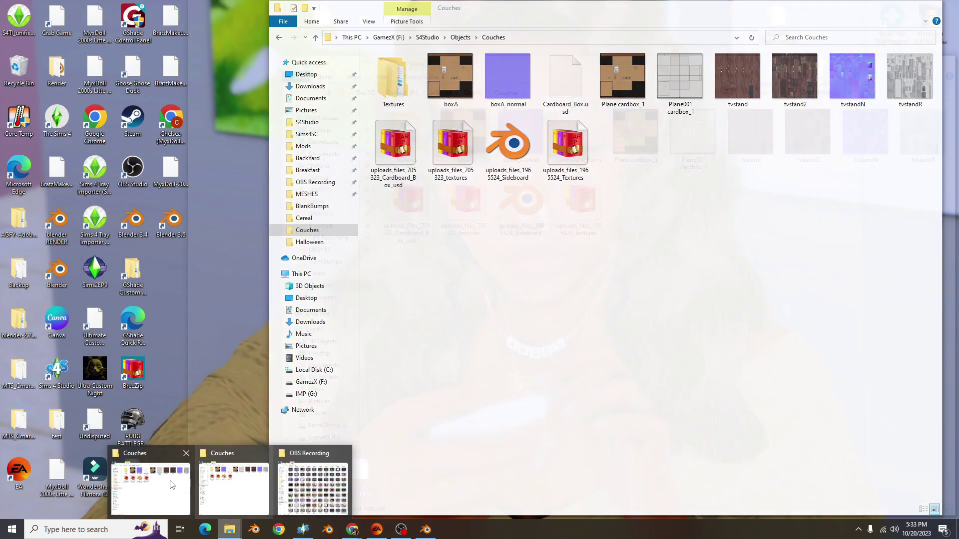
pyautogui.click(170, 484)
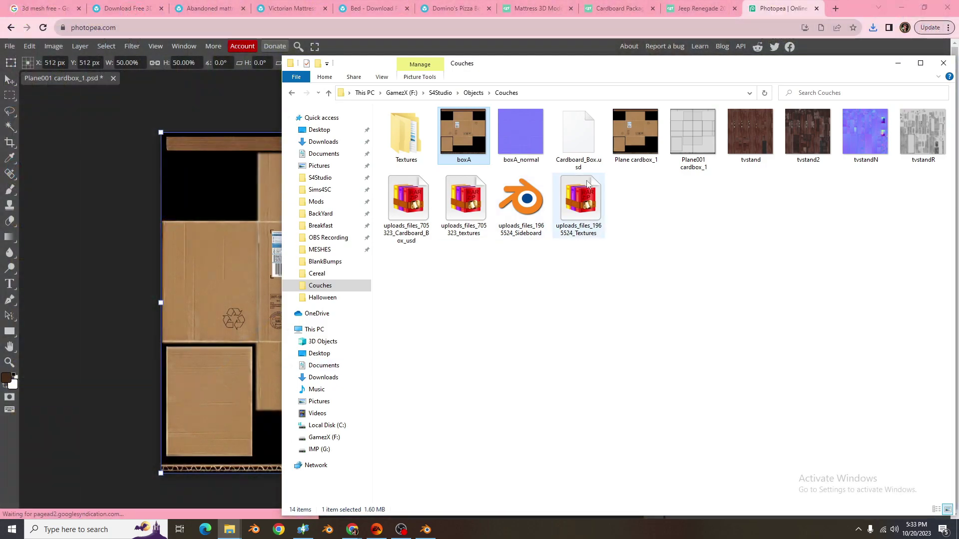
pyautogui.moveTo(463, 131); pyautogui.dragTo(221, 299)
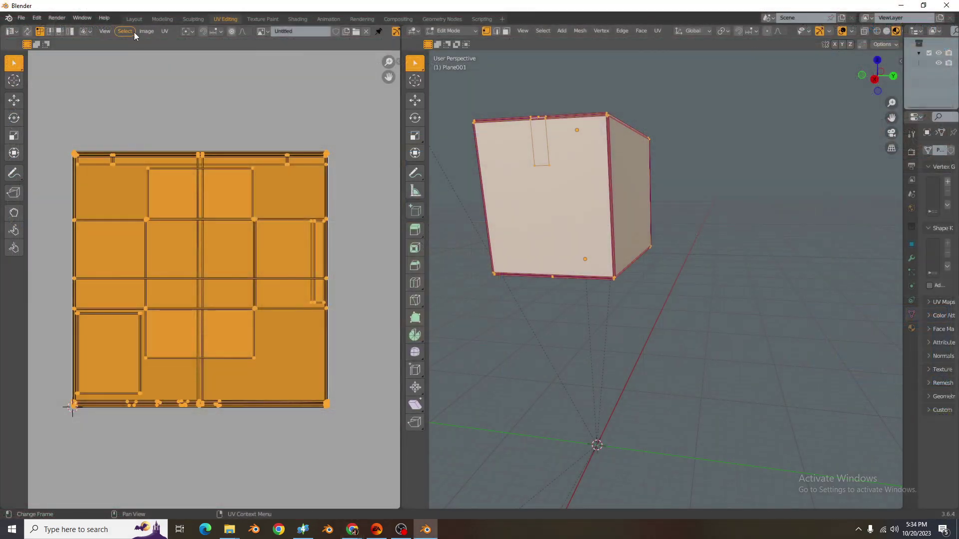
# - Load Plane cardbox_1.png from the Couches folder into the UV editor and widen the material panel
pyautogui.click(146, 31)
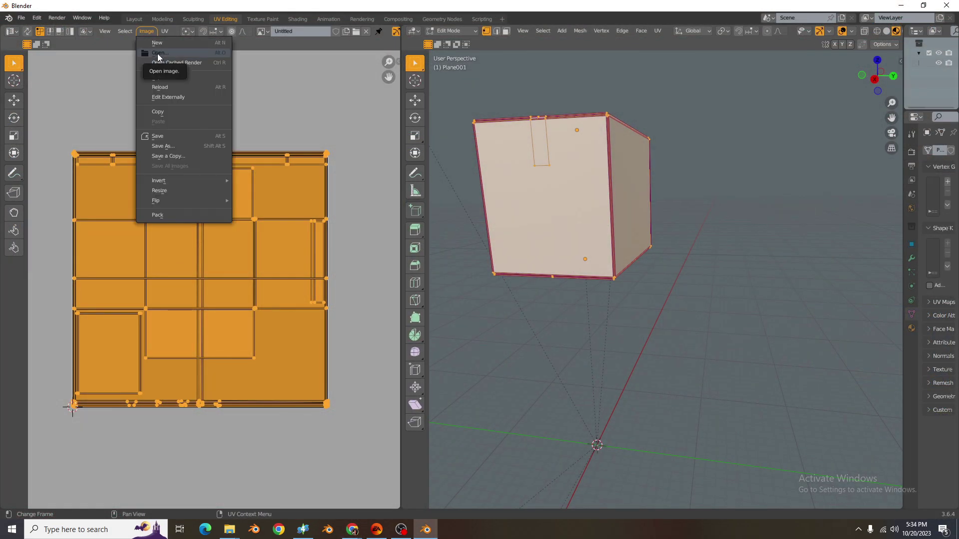
pyautogui.click(157, 53)
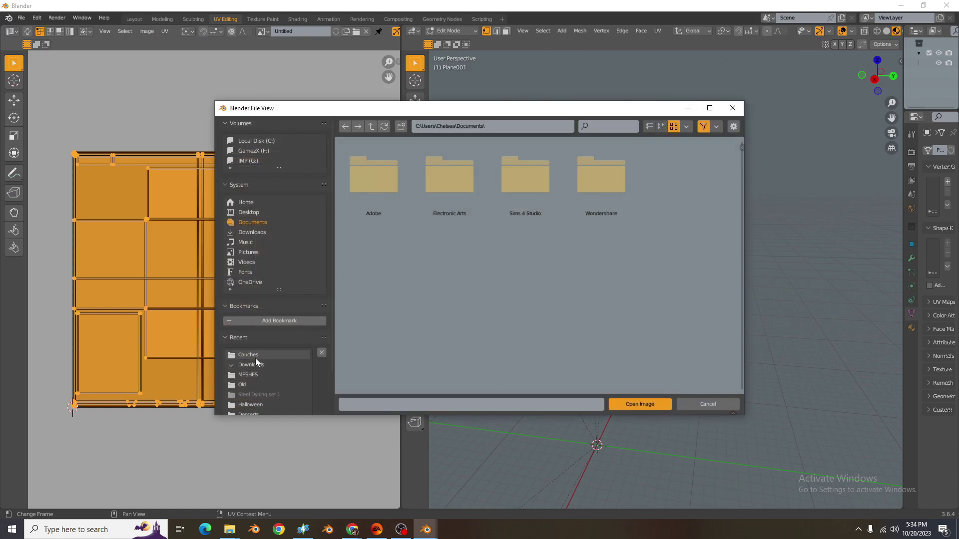
pyautogui.click(256, 358)
pyautogui.doubleClick(518, 181)
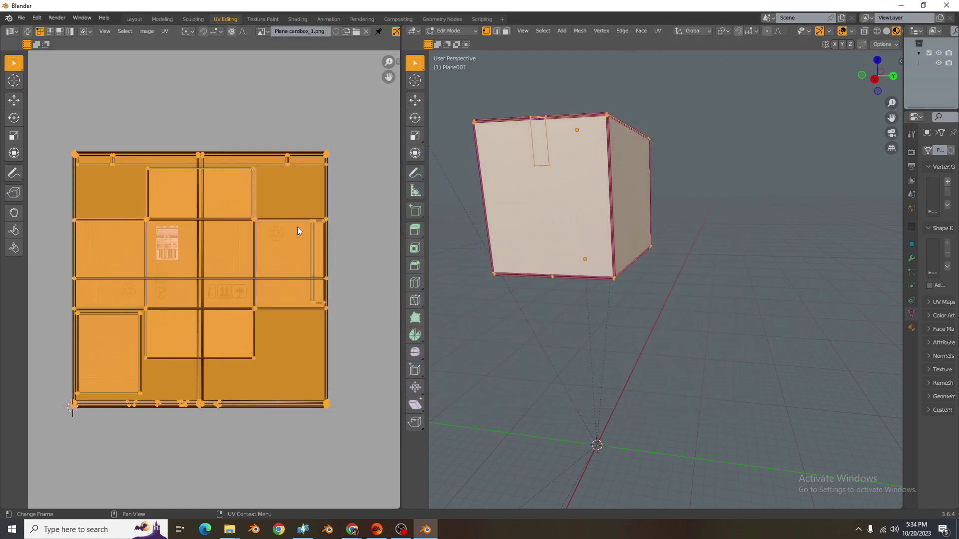
pyautogui.moveTo(904, 270); pyautogui.dragTo(622, 349)
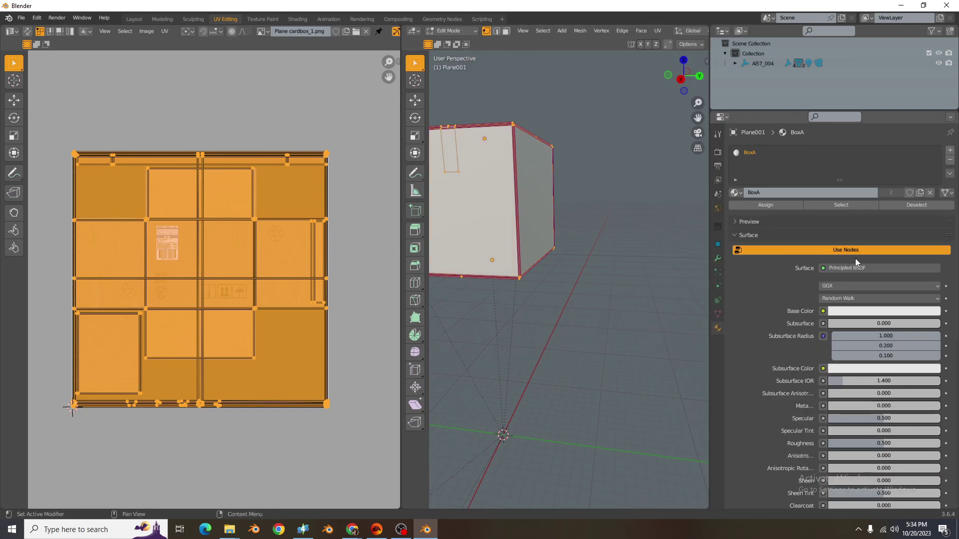
# - Set BoxA's Base Color to an Image Texture using Plane cardbox_1.png
pyautogui.click(824, 311)
pyautogui.click(616, 378)
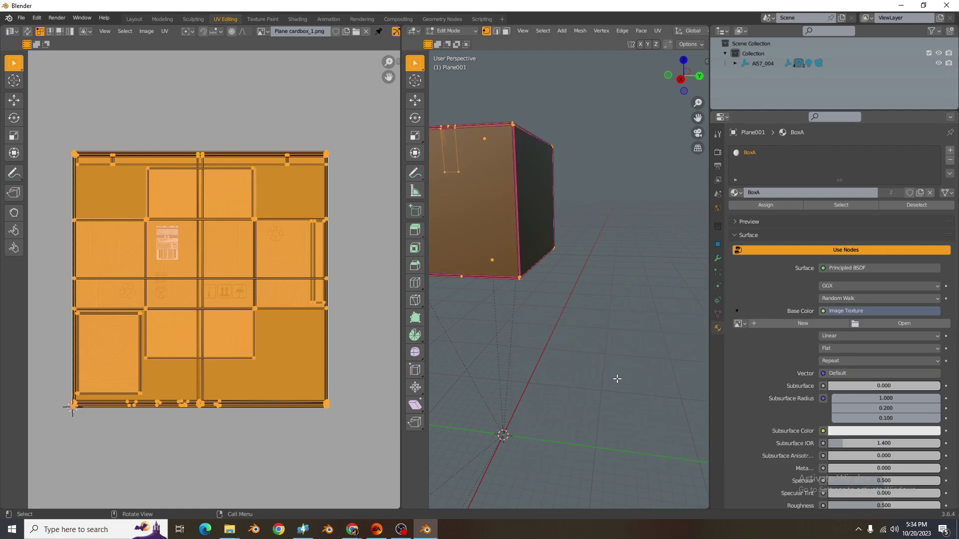
pyautogui.moveTo(583, 336); pyautogui.dragTo(644, 349, button='middle')
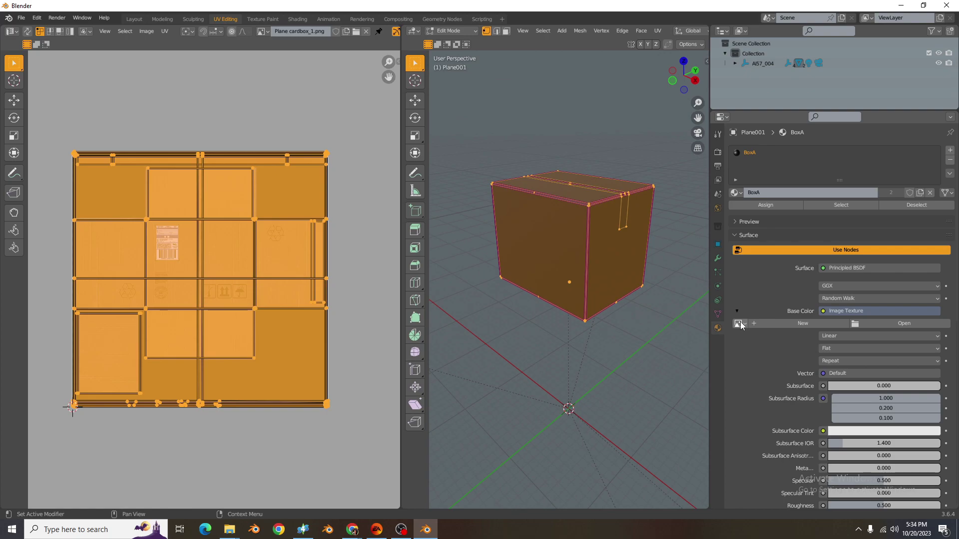
pyautogui.click(739, 323)
pyautogui.click(754, 339)
pyautogui.moveTo(570, 324); pyautogui.dragTo(550, 250, button='middle')
pyautogui.scroll(-5, 588, 302)
# - View the textured box in the Layout workspace and reselect the cardboard box
pyautogui.hotkey('ctrl', 'pageup')
pyautogui.hotkey('ctrl', 'pageup')
pyautogui.hotkey('ctrl', 'pageup')
pyautogui.moveTo(610, 275); pyautogui.dragTo(748, 72, button='middle')
pyautogui.click(818, 64)
pyautogui.click(845, 63)
pyautogui.click(424, 261)
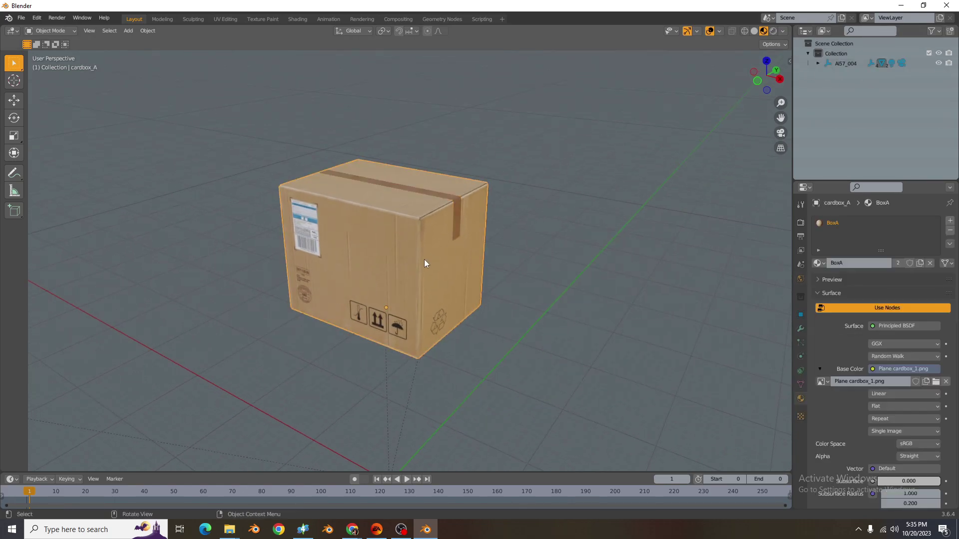
# - Cancel the accidental rescaling of the box and the tape strip
pyautogui.press('s')
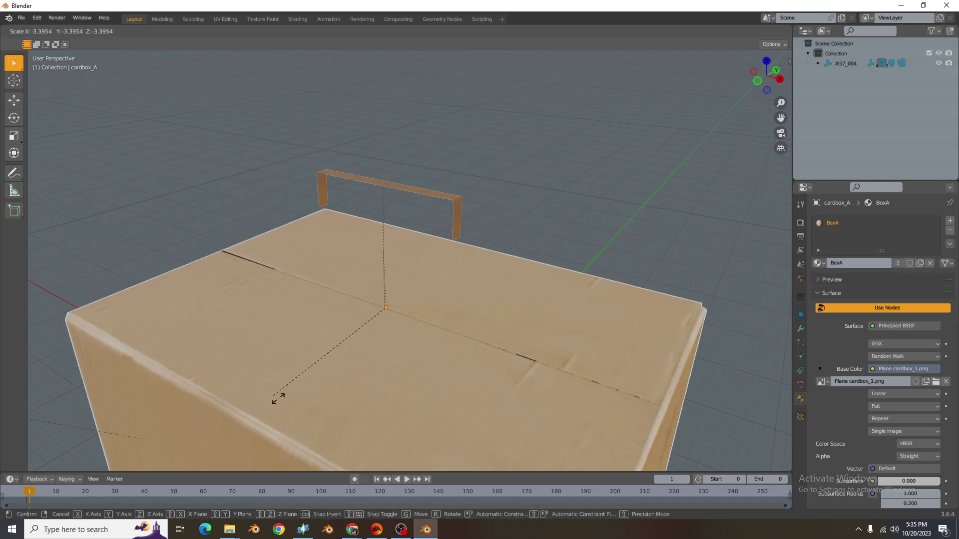
pyautogui.press('Escape')
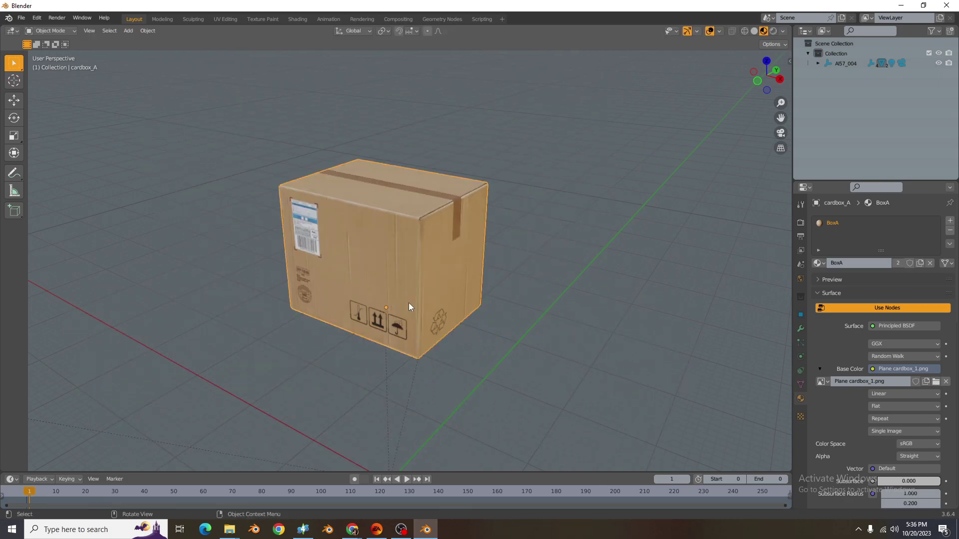
pyautogui.click(445, 219)
pyautogui.press('s')
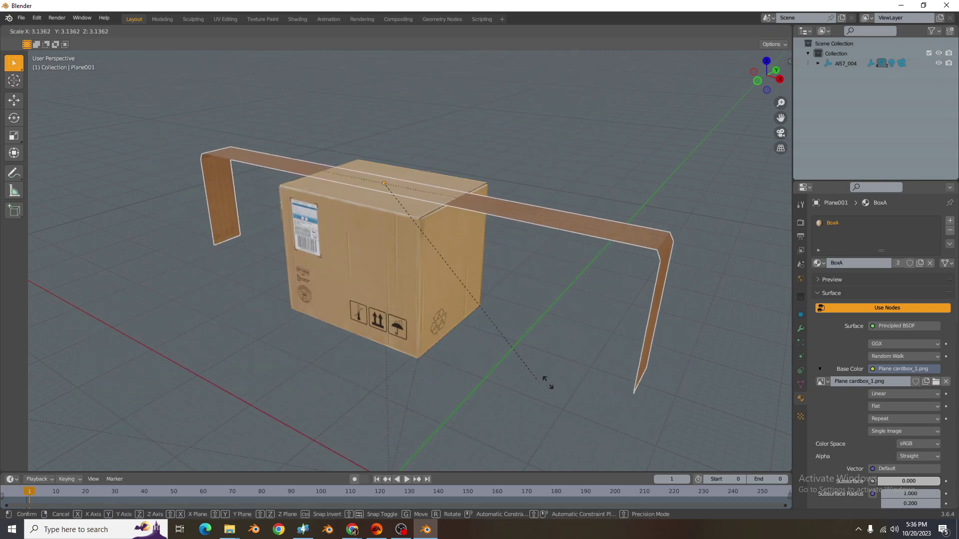
pyautogui.press('Escape')
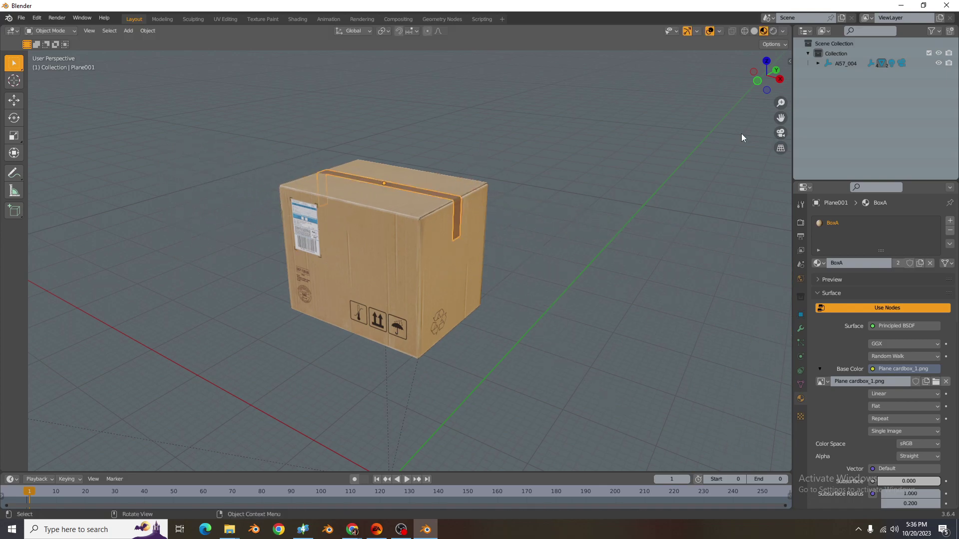
# - Expand AI57_004 and boxA in the Outliner and select cardbox_A along with the tape
pyautogui.click(818, 63)
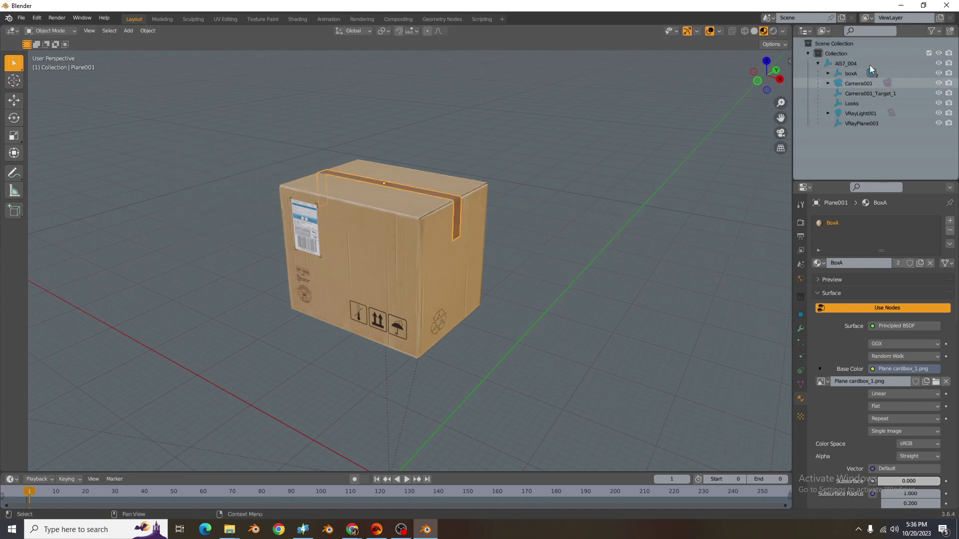
pyautogui.click(817, 64)
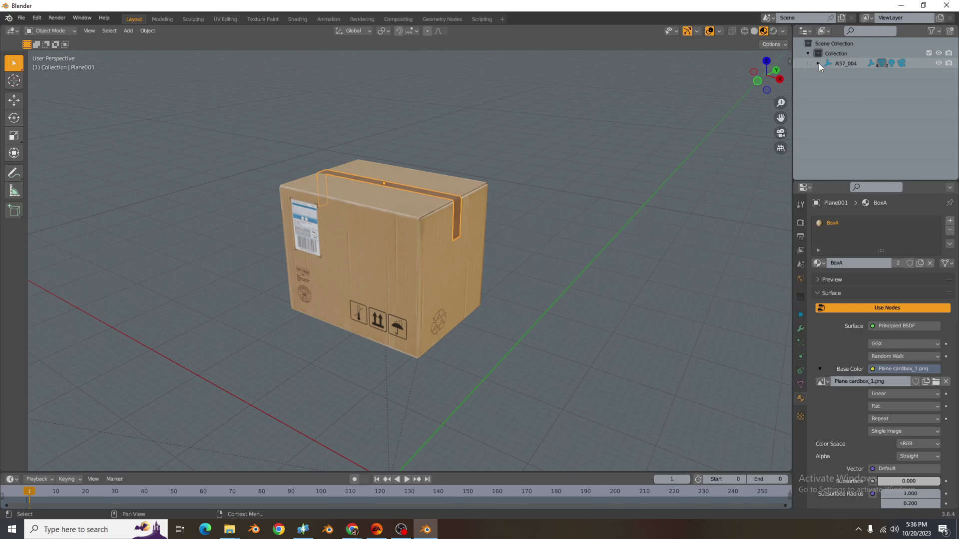
pyautogui.click(819, 63)
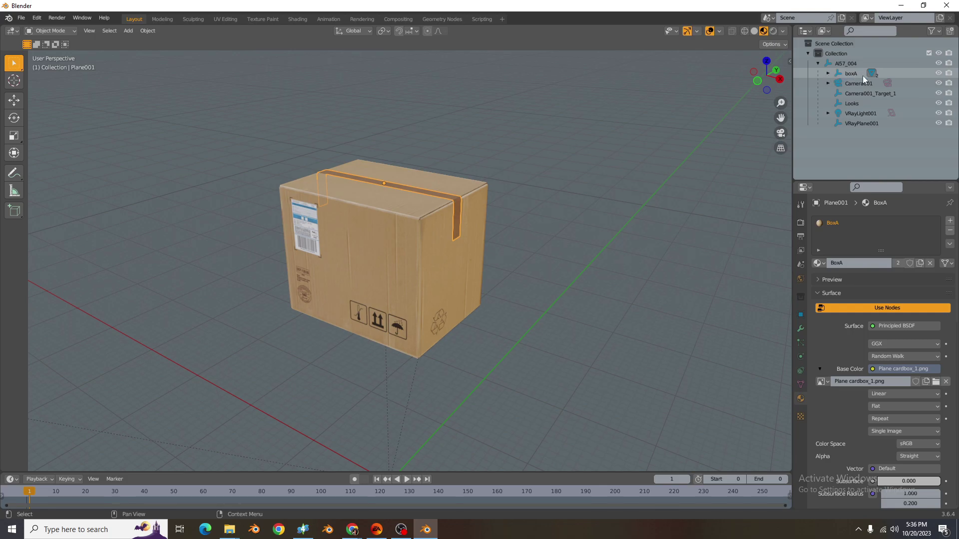
pyautogui.click(828, 73)
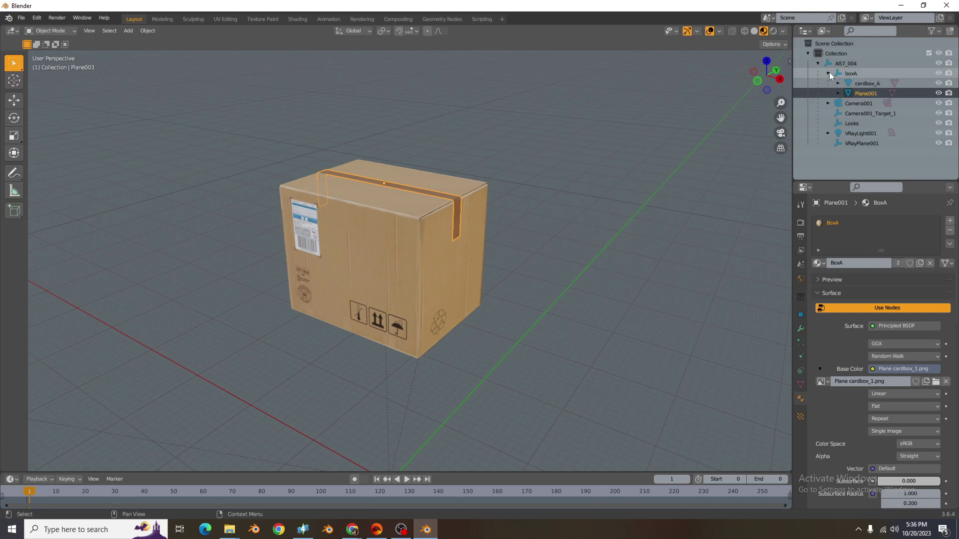
pyautogui.keyDown('ctrl'); pyautogui.click(863, 85); pyautogui.keyUp('ctrl')
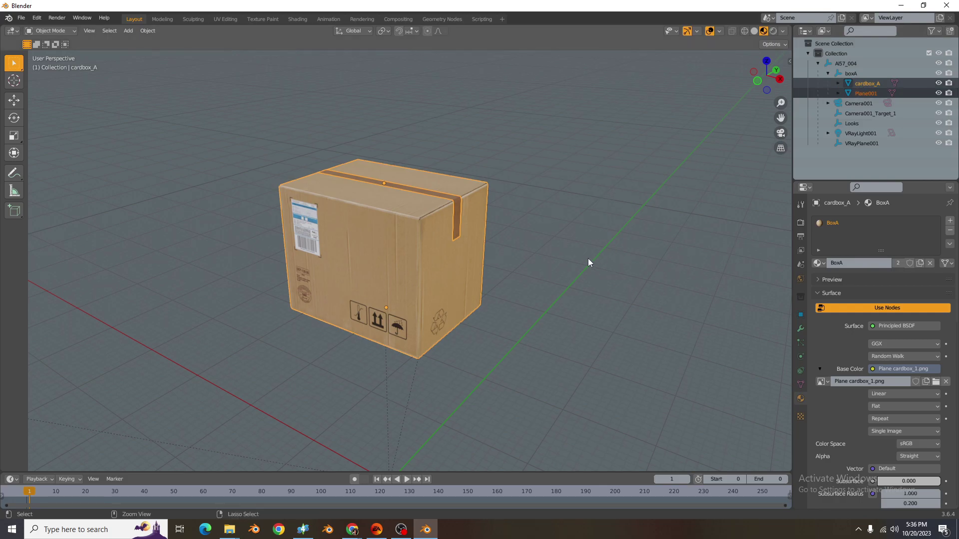
# - Join the Plane001 tape strip into cardbox_A with Ctrl+J
pyautogui.hotkey('ctrl', 'j')
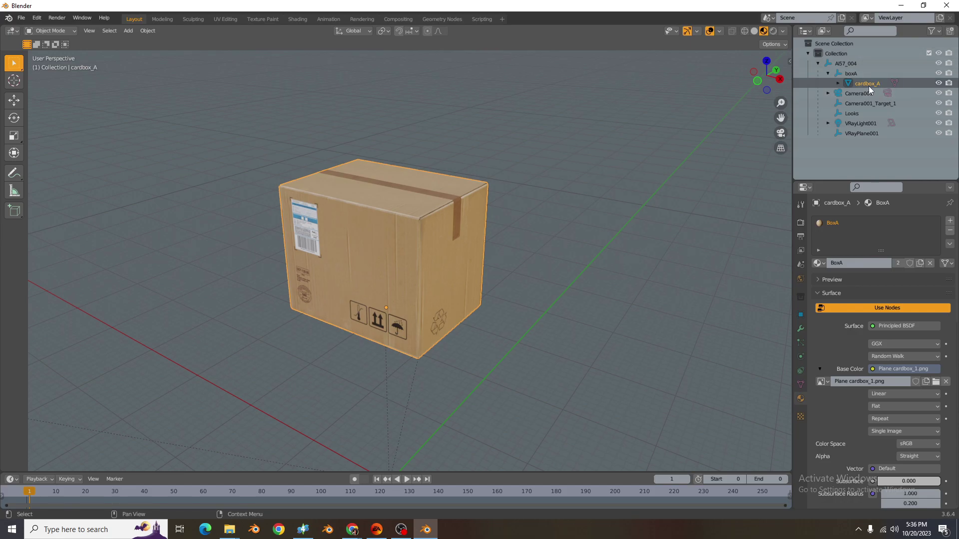
pyautogui.click(940, 83)
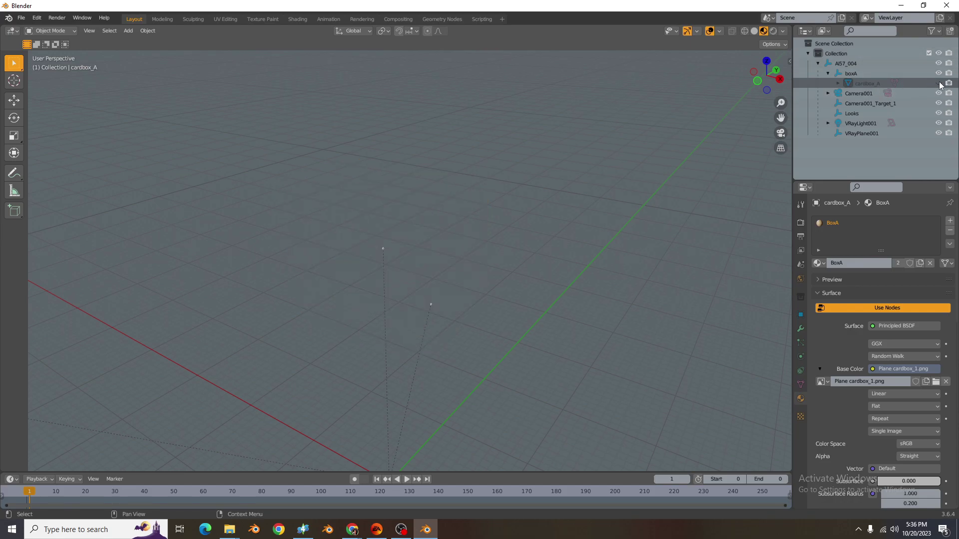
pyautogui.click(940, 84)
pyautogui.click(863, 94)
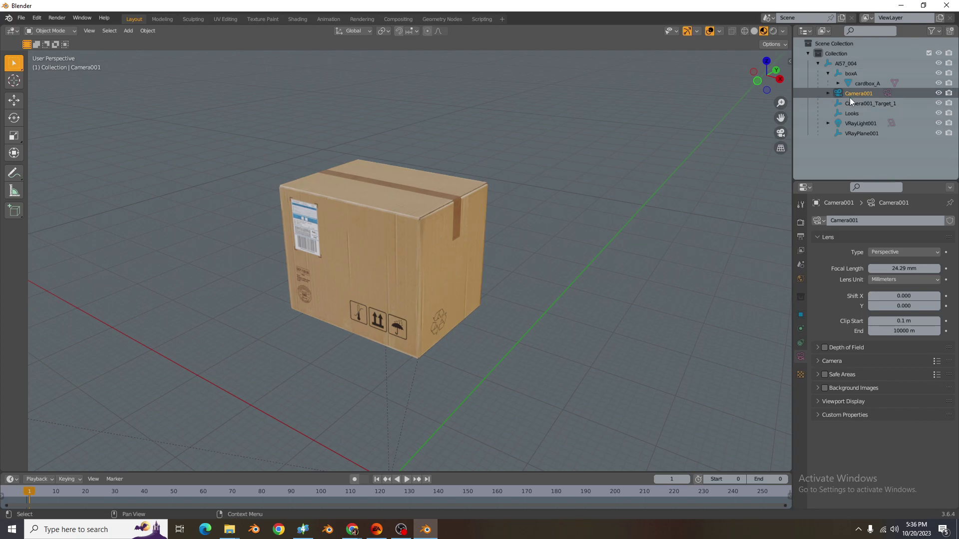
pyautogui.click(840, 64)
pyautogui.press('s')
pyautogui.press('Escape')
# - Scale the cardbox_A box to a new size
pyautogui.click(434, 220)
pyautogui.press('s')
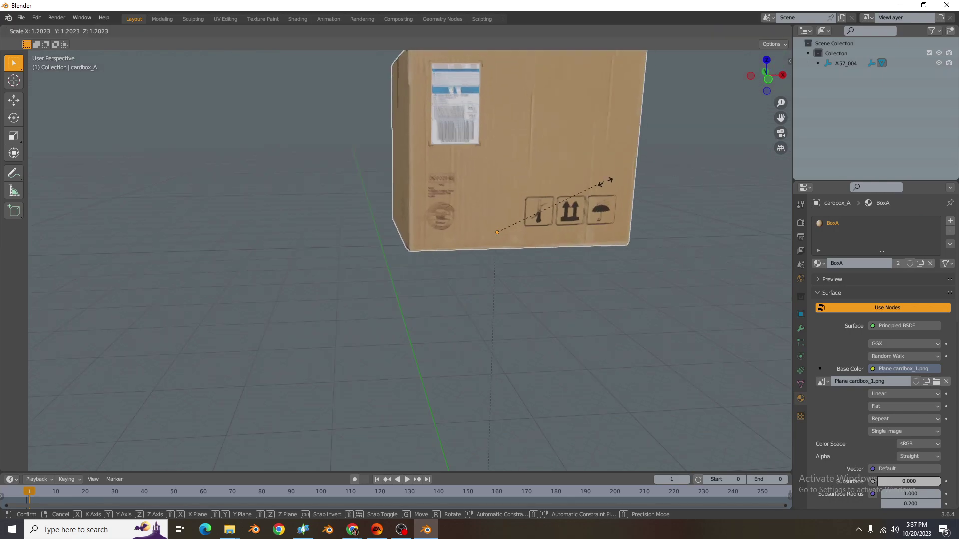
pyautogui.click(555, 219)
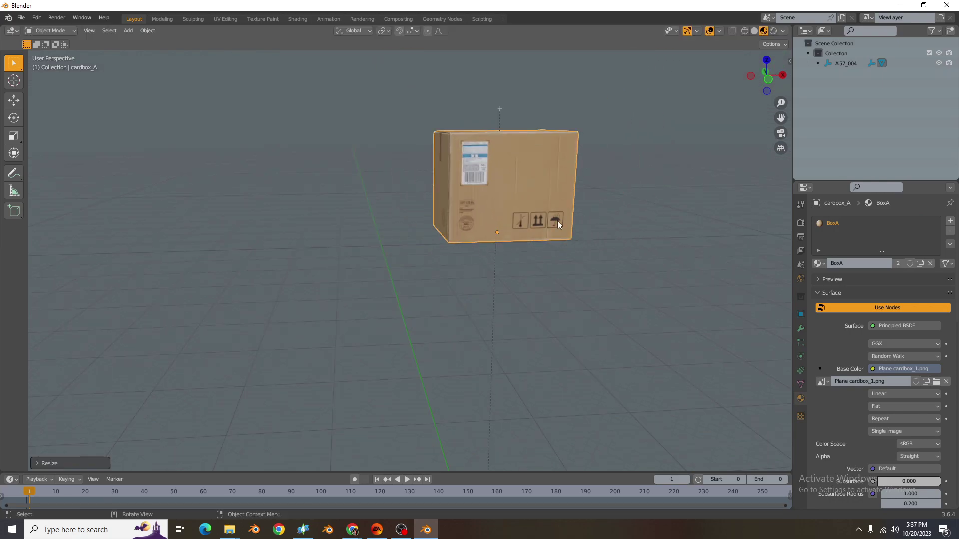
pyautogui.moveTo(554, 219); pyautogui.dragTo(595, 274, button='middle')
pyautogui.scroll(5, 636, 257)
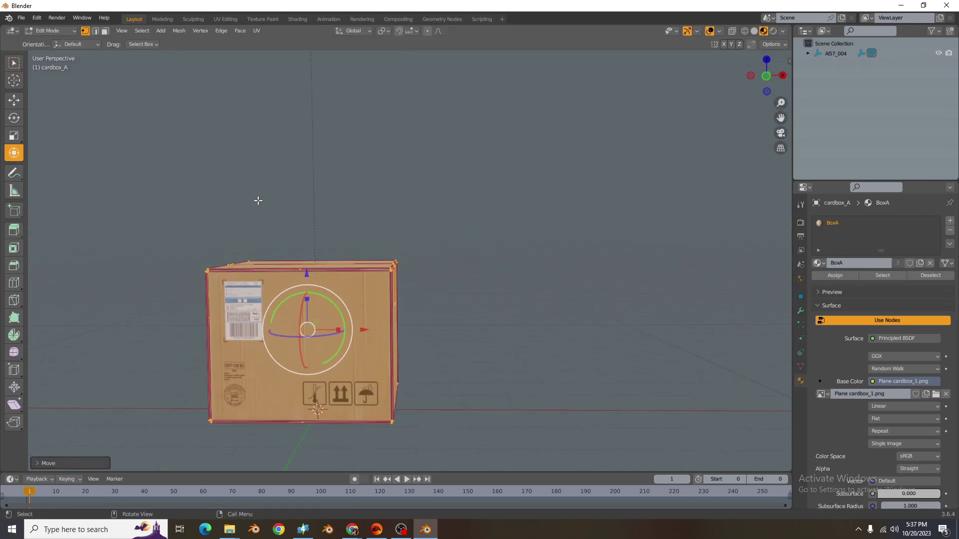
# - In Edit Mode, lift the cardbox_A mesh along Z so its base sits on the ground grid, then frame it
pyautogui.press('Tab')
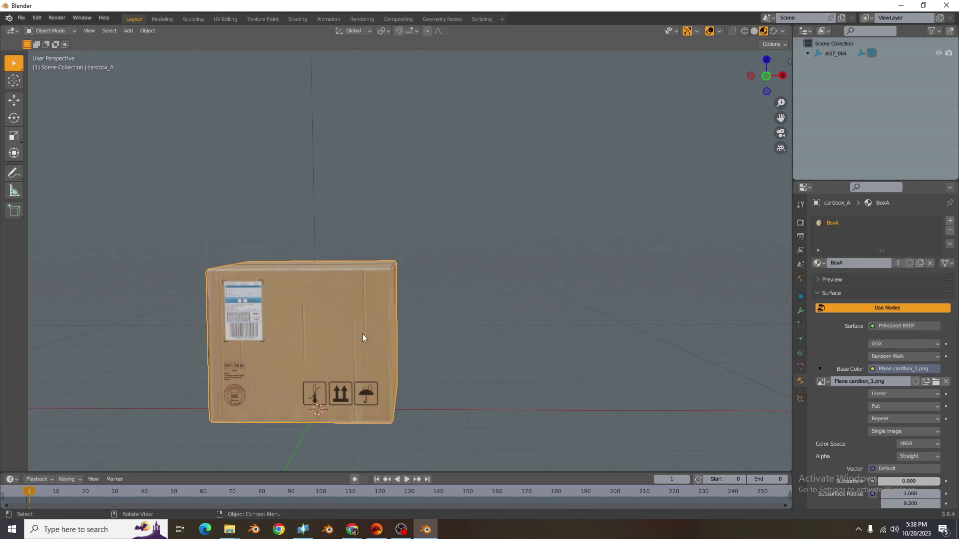
pyautogui.click(21, 18)
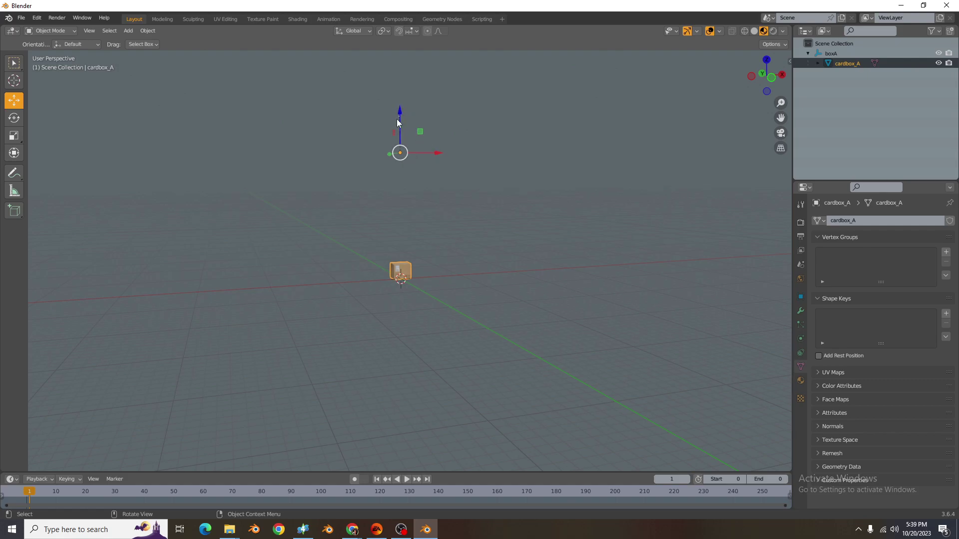
pyautogui.click(64, 31)
pyautogui.click(56, 54)
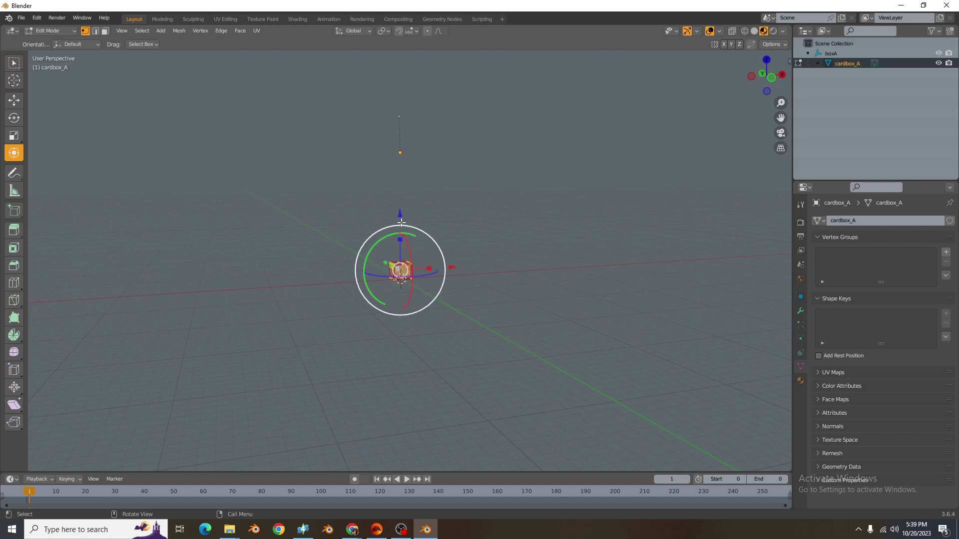
pyautogui.moveTo(399, 214); pyautogui.dragTo(404, 89)
pyautogui.click(52, 31)
pyautogui.click(48, 39)
pyautogui.press('KP_Decimal')
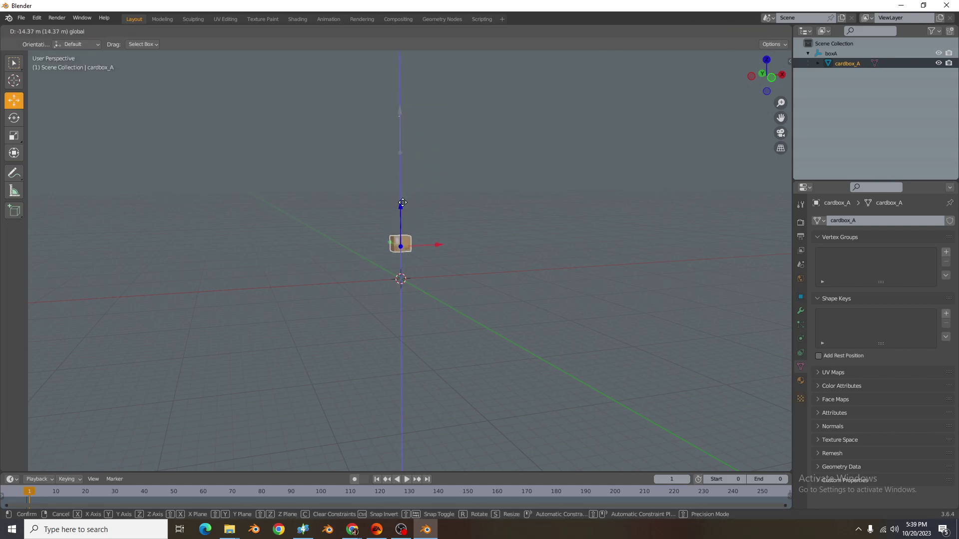
# - Start an Append and open BOOKMESH.blend in the Replacement Meshes folder
pyautogui.click(20, 20)
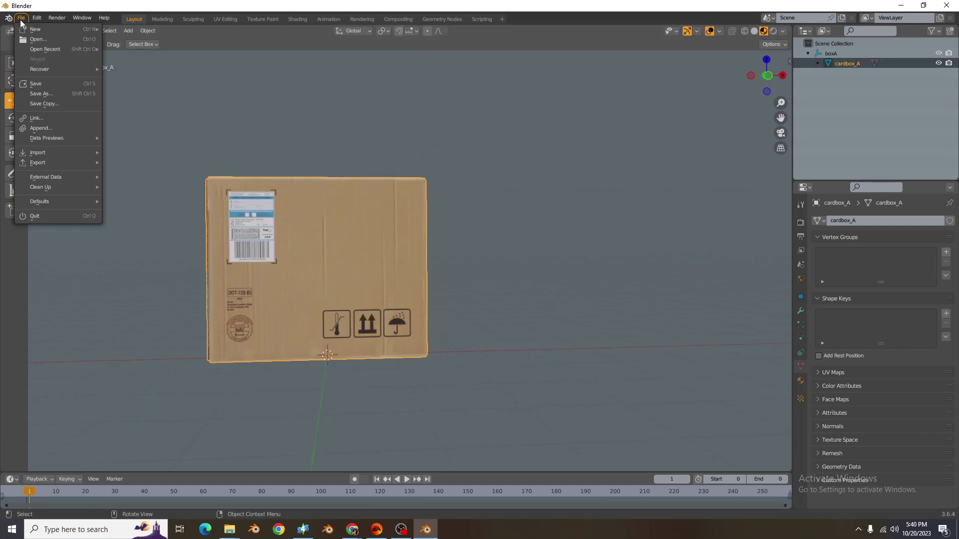
pyautogui.click(20, 18)
pyautogui.click(19, 18)
pyautogui.click(41, 127)
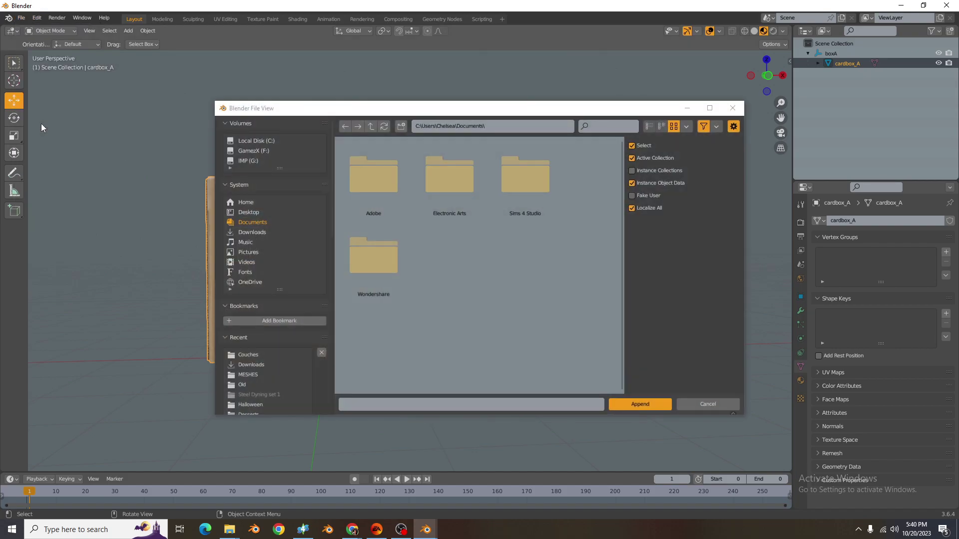
pyautogui.scroll(-2, 465, 284)
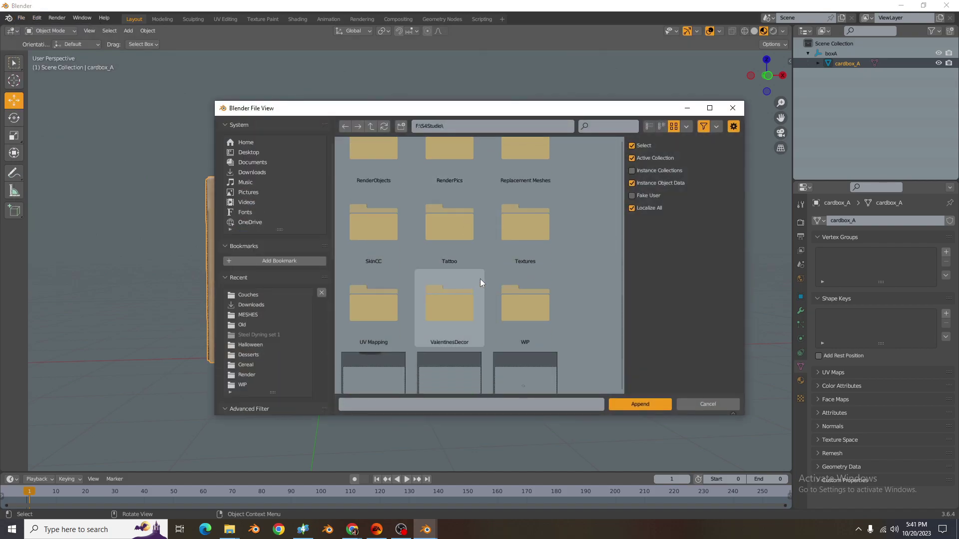
pyautogui.doubleClick(541, 162)
pyautogui.click(465, 197)
pyautogui.click(647, 404)
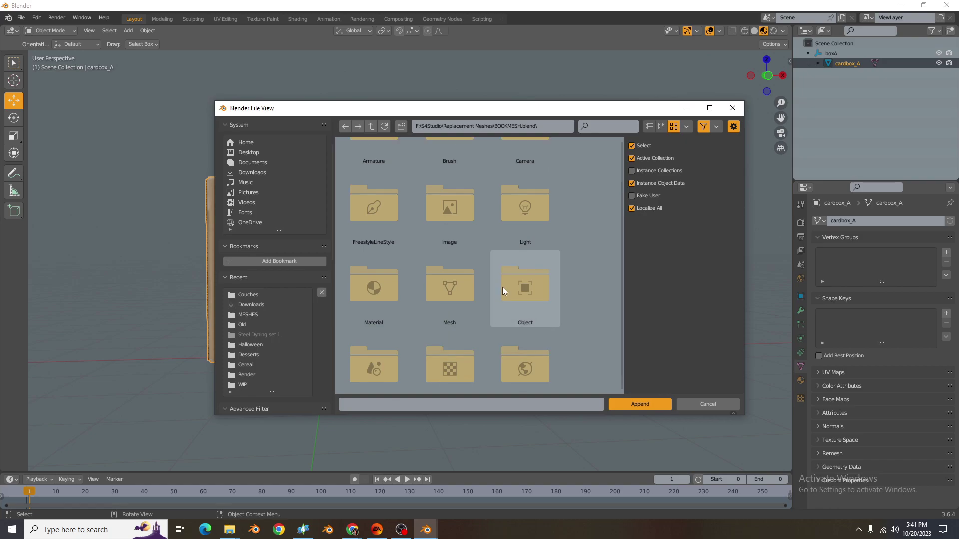
# - Open its Object category and select s4studio_mesh_0 and s4studio_mesh_1
pyautogui.scroll(1, 502, 286)
pyautogui.scroll(-1, 503, 286)
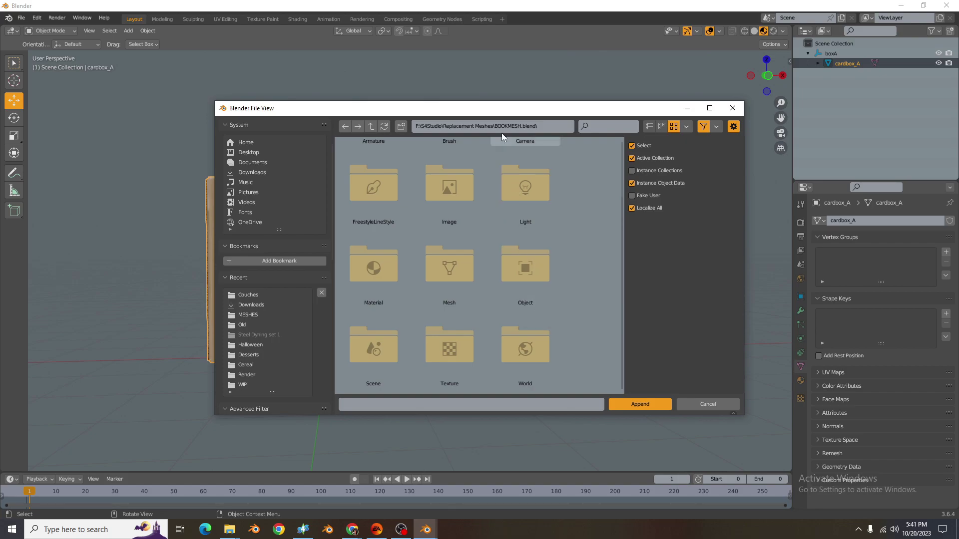
pyautogui.doubleClick(533, 270)
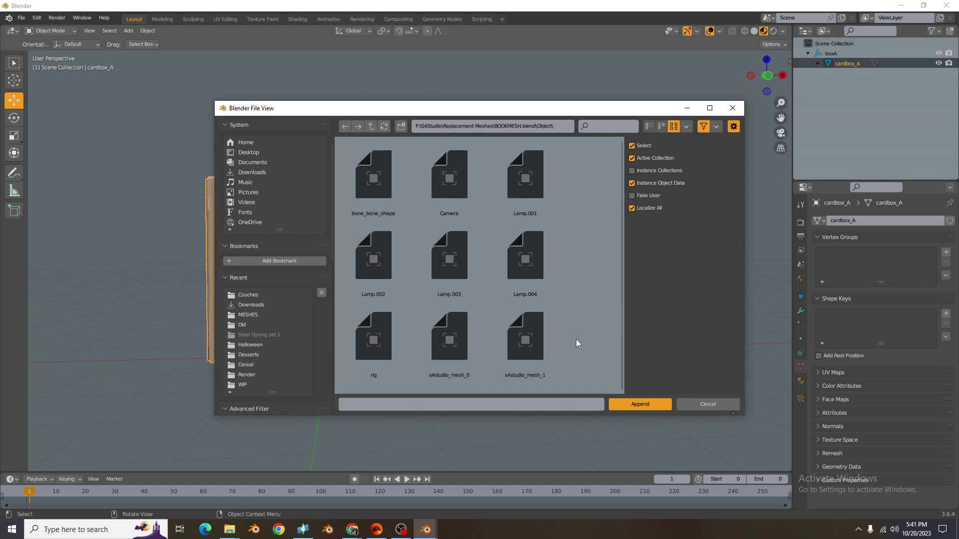
pyautogui.moveTo(577, 349); pyautogui.dragTo(445, 375)
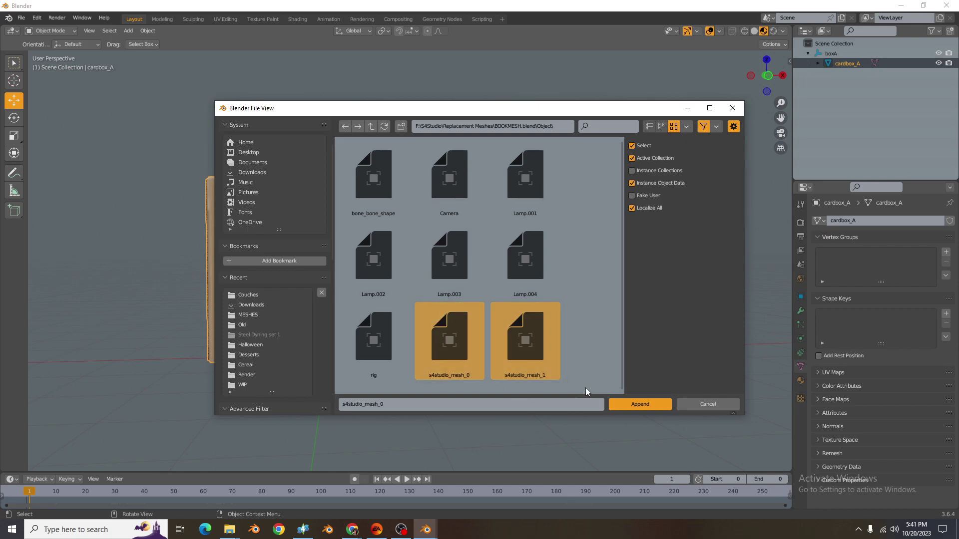
# - Append the selected s4studio meshes and scale the cardboard box down
pyautogui.click(619, 404)
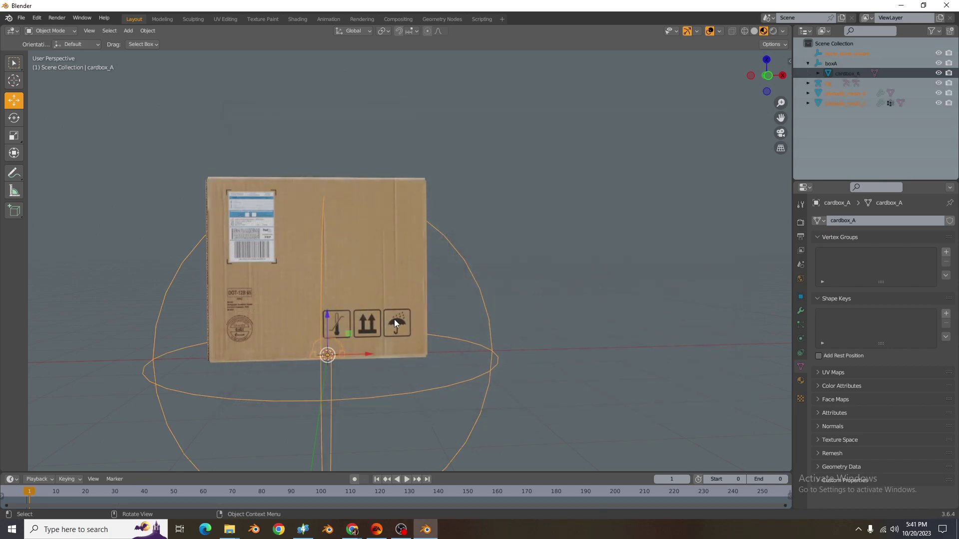
pyautogui.click(374, 298)
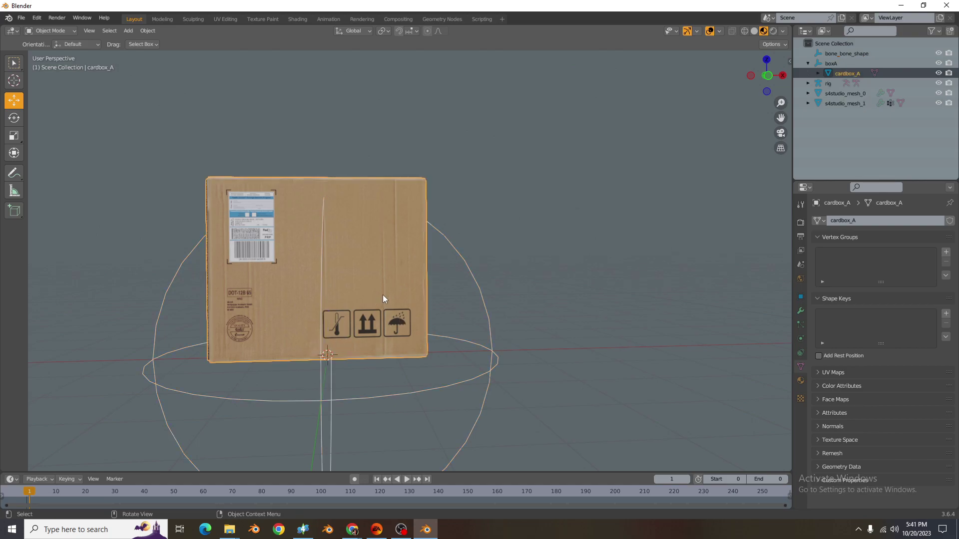
pyautogui.press('s')
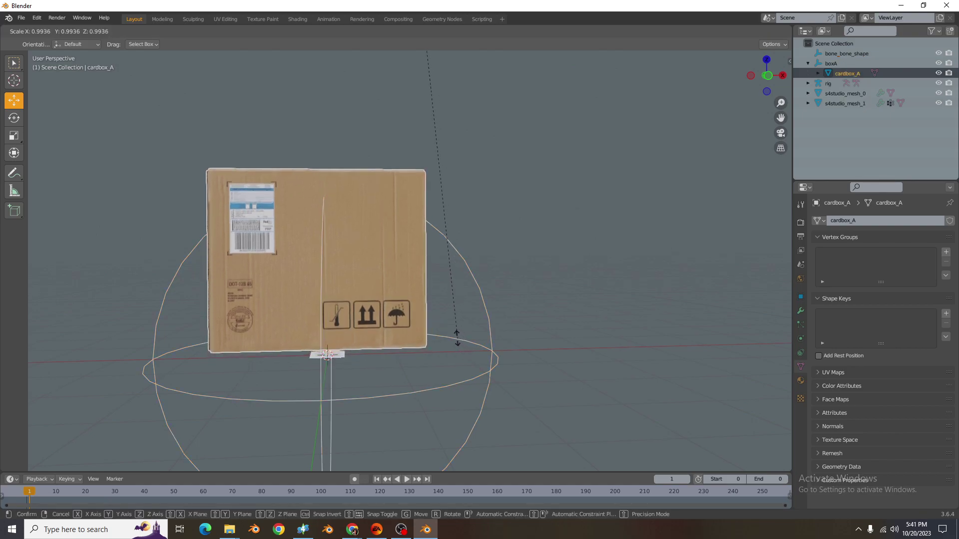
pyautogui.click(378, 172)
pyautogui.scroll(-8, 378, 173)
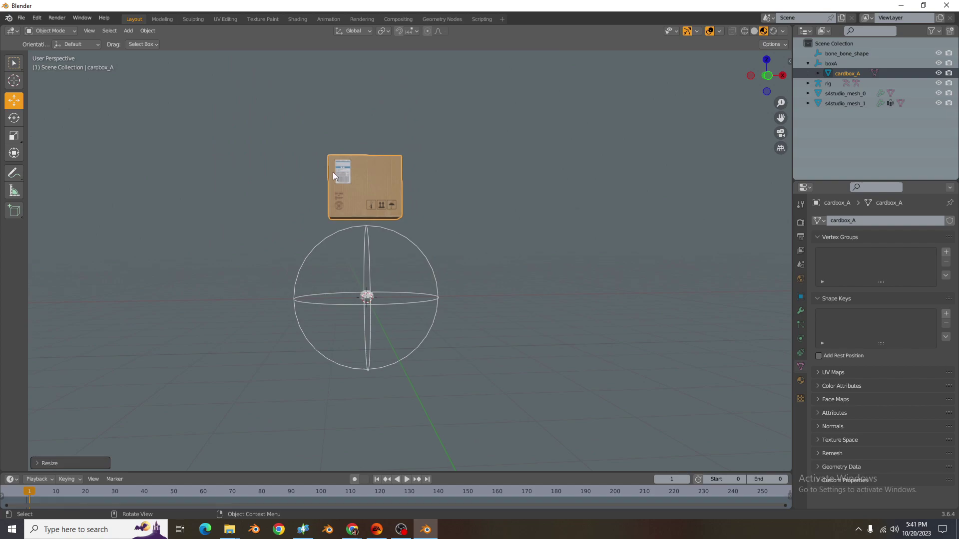
# - Try moving the box vertically, then cancel and return to Object Mode
pyautogui.press('g')
pyautogui.press('z')
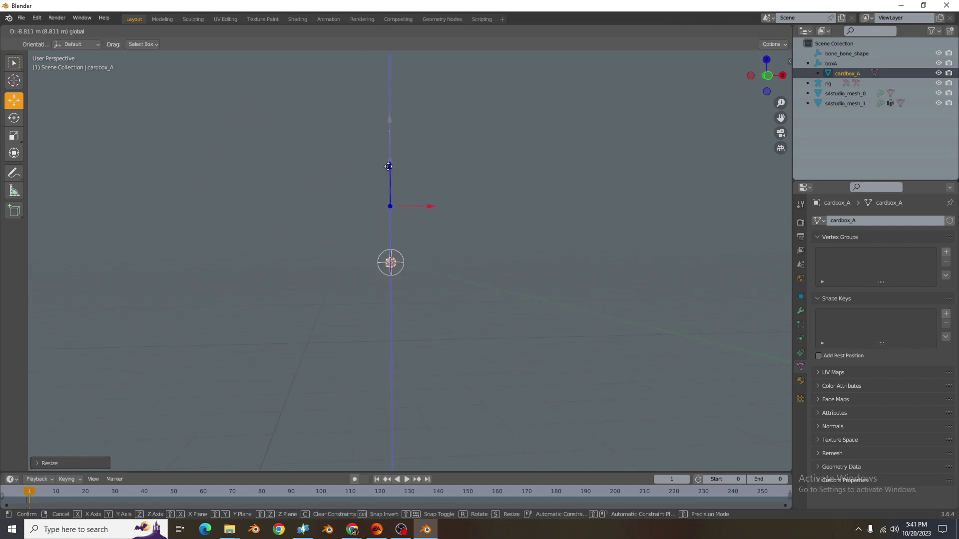
pyautogui.hotkey('ctrl', 'z')
pyautogui.click(50, 30)
pyautogui.click(54, 52)
pyautogui.press('g')
pyautogui.press('z')
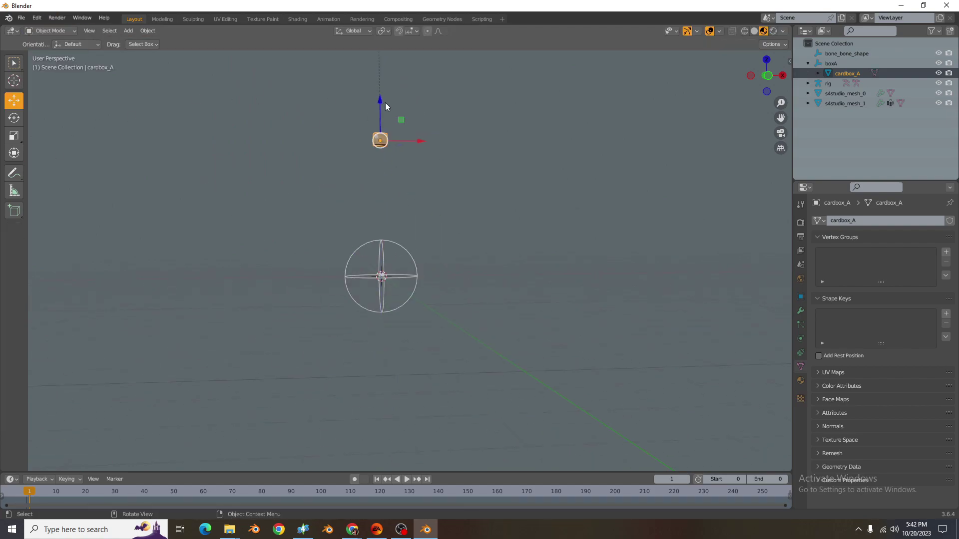
pyautogui.press('Escape')
pyautogui.press('Tab')
pyautogui.scroll(6, 409, 283)
pyautogui.scroll(-3, 481, 233)
pyautogui.scroll(2, 482, 233)
# - Shrink the box to about a third and place it over the white insert
pyautogui.press('s')
pyautogui.click(428, 299)
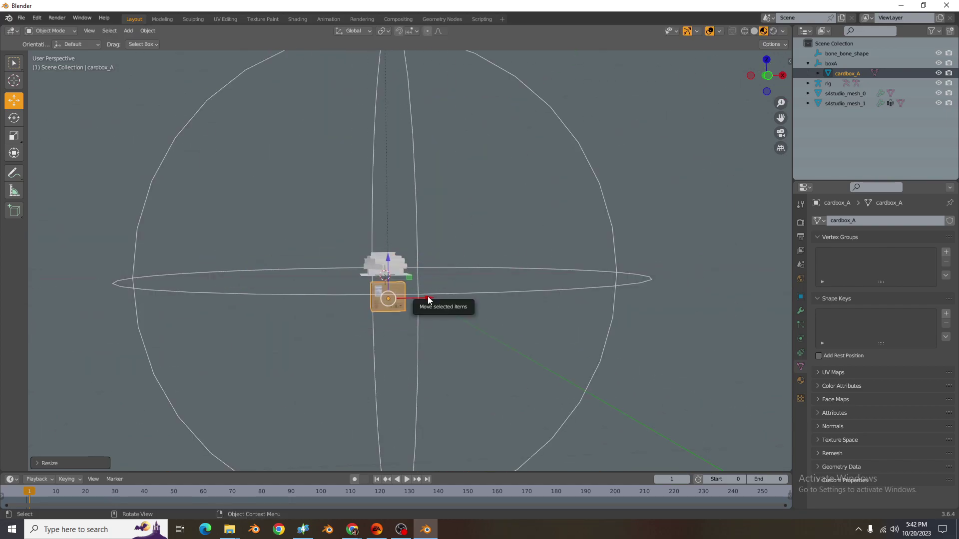
pyautogui.moveTo(428, 299); pyautogui.dragTo(424, 290)
pyautogui.press('KP_7')
pyautogui.scroll(-3, 501, 248)
pyautogui.moveTo(500, 248); pyautogui.dragTo(503, 357, button='middle')
# - Delete all vertices of s4studio_mesh_1 in Edit Mode, then return to Object Mode
pyautogui.click(500, 357)
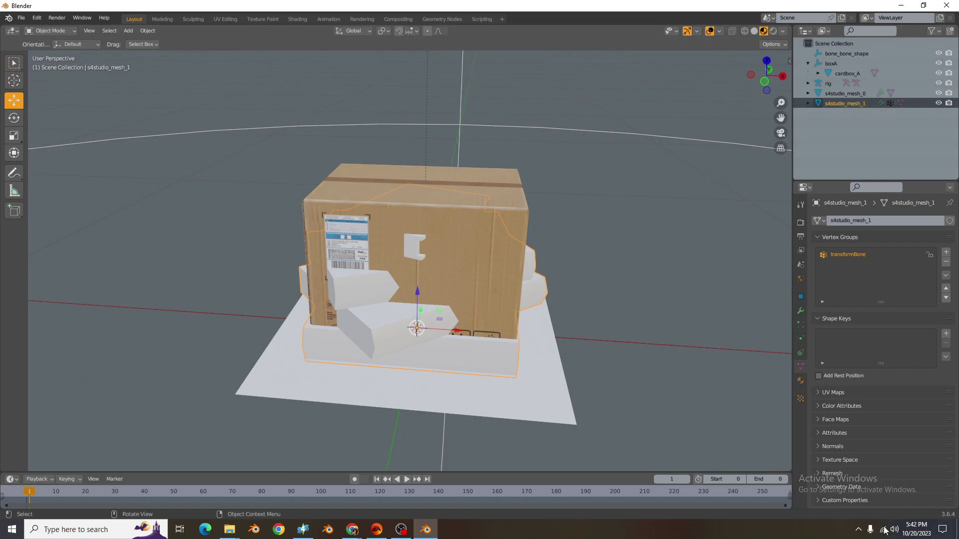
pyautogui.click(54, 32)
pyautogui.click(51, 54)
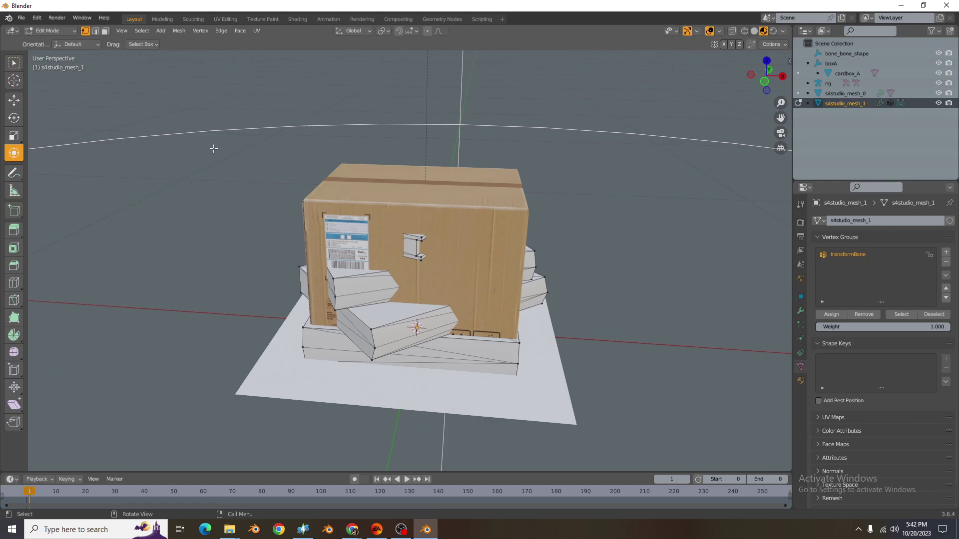
pyautogui.press('a')
pyautogui.press('x')
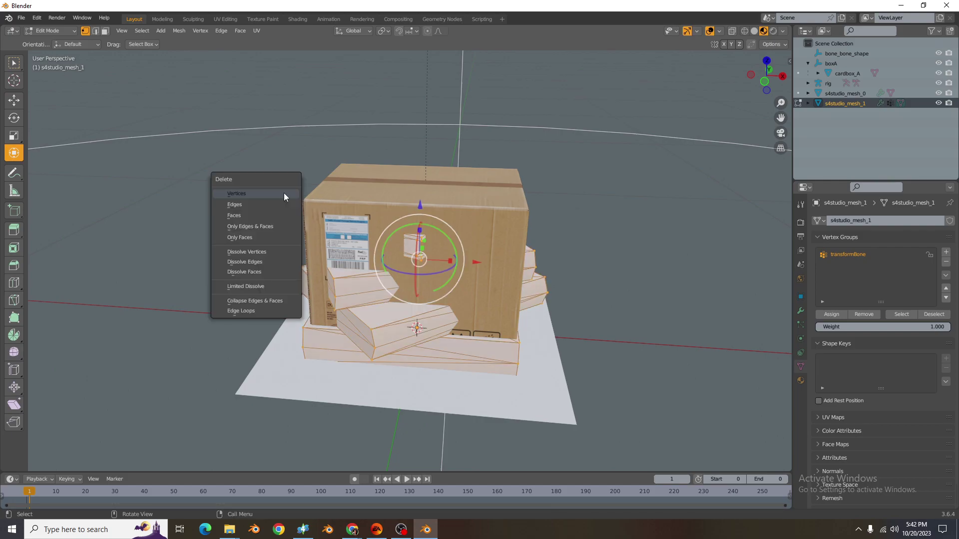
pyautogui.click(283, 193)
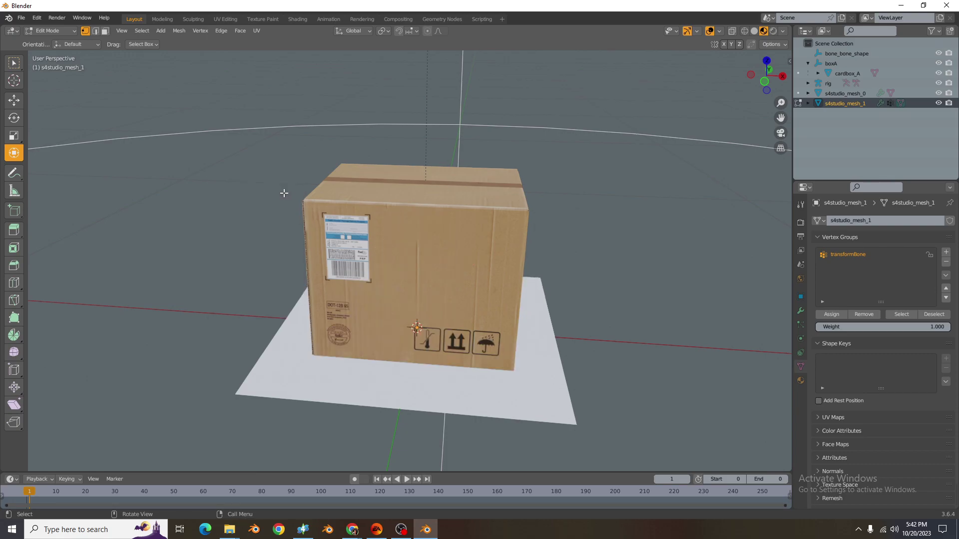
pyautogui.click(47, 30)
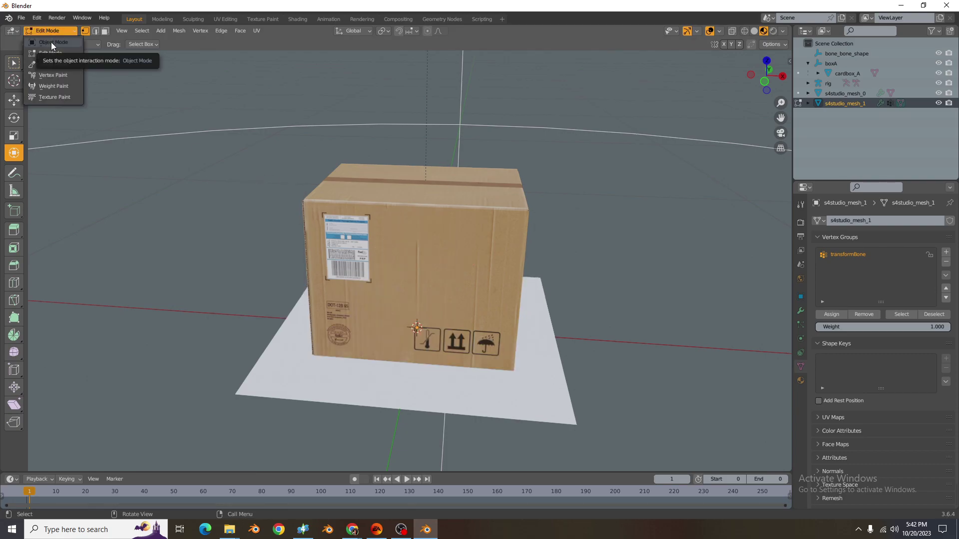
pyautogui.click(51, 42)
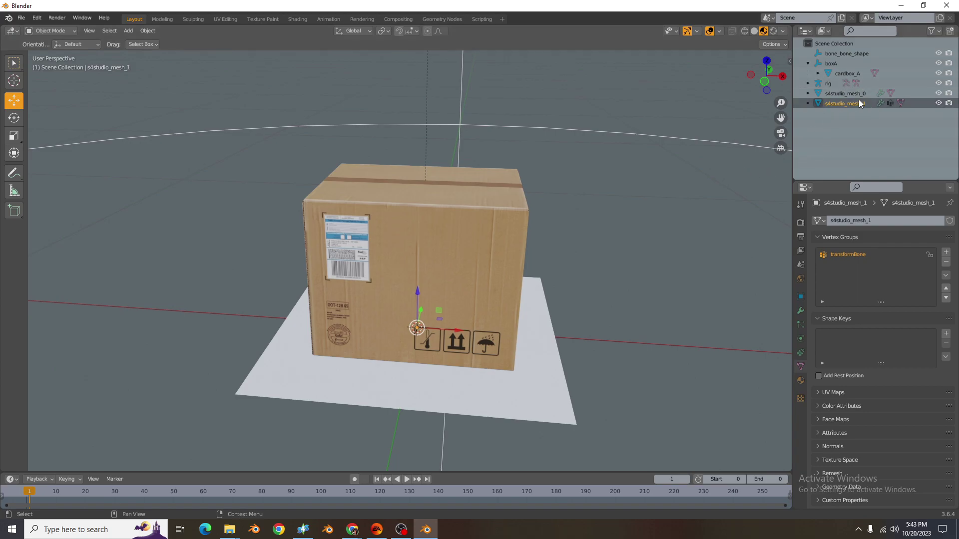
# - Join the cardbox_A object into s4studio_mesh_1
pyautogui.click(839, 74)
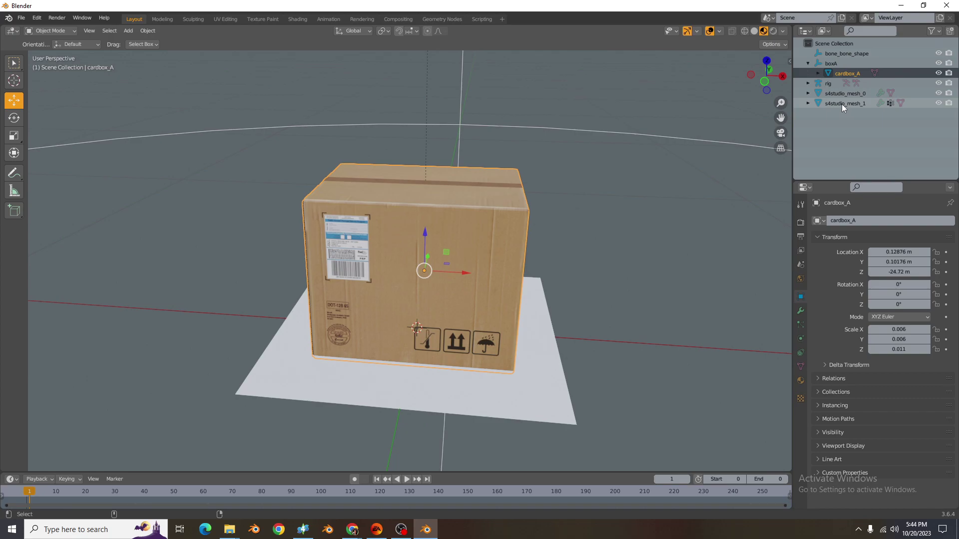
pyautogui.keyDown('ctrl'); pyautogui.click(855, 104); pyautogui.keyUp('ctrl')
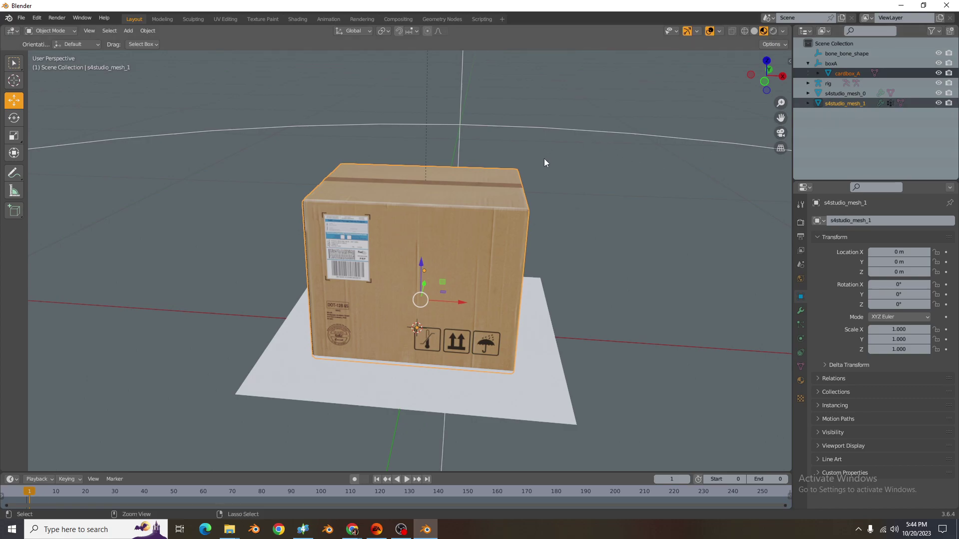
pyautogui.click(589, 144)
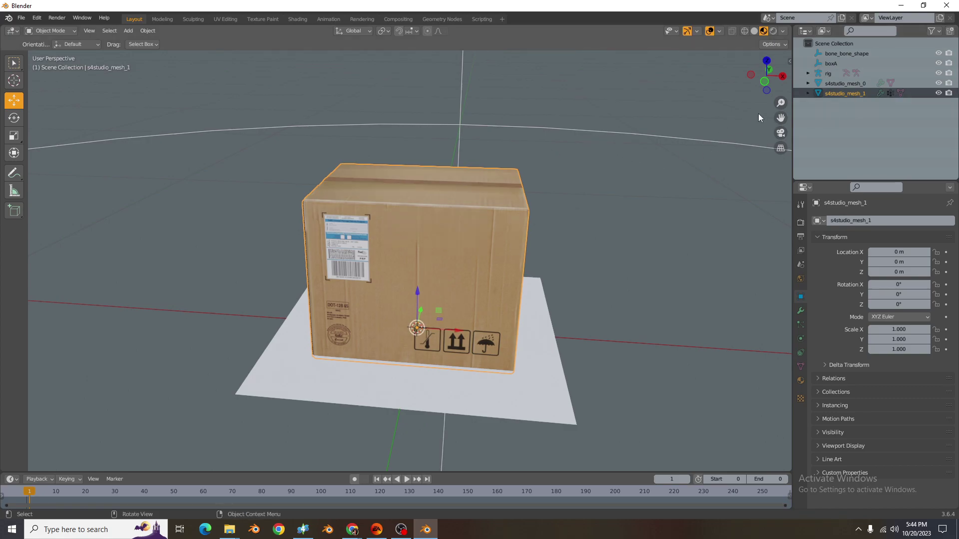
# - Delete the empty boxA and select the s4studio_mesh_0 shadow plane under the box
pyautogui.click(834, 64)
pyautogui.rightClick(834, 63)
pyautogui.click(837, 62)
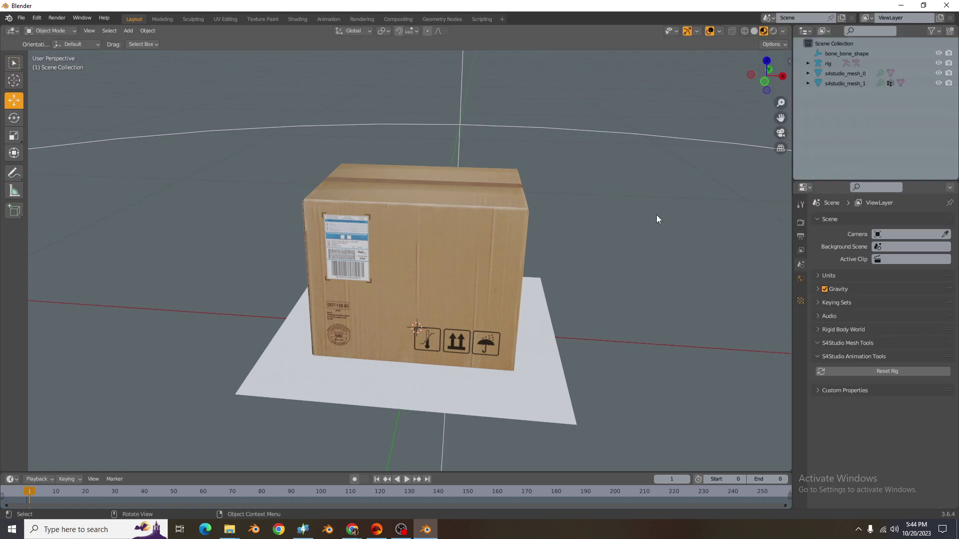
pyautogui.moveTo(656, 215); pyautogui.dragTo(682, 224, button='middle')
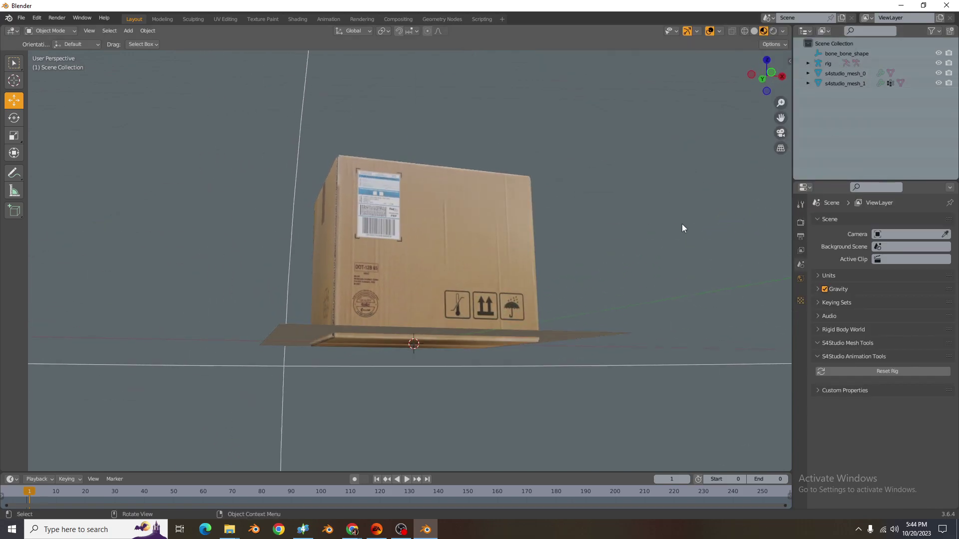
pyautogui.click(566, 337)
# - Shrink the shadow plane to about 0.654 and raise the box slightly along Z
pyautogui.press('s')
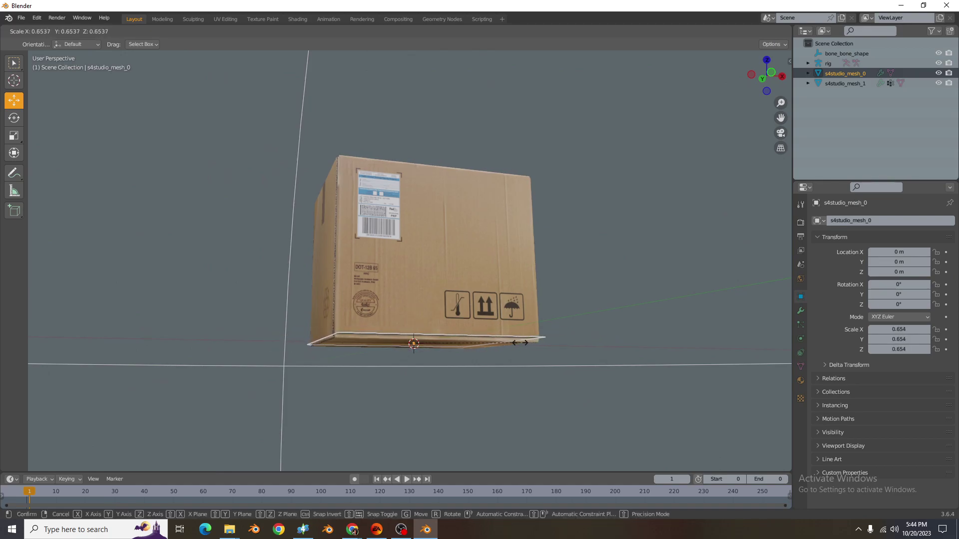
pyautogui.click(519, 342)
pyautogui.click(511, 279)
pyautogui.press('g')
pyautogui.press('z')
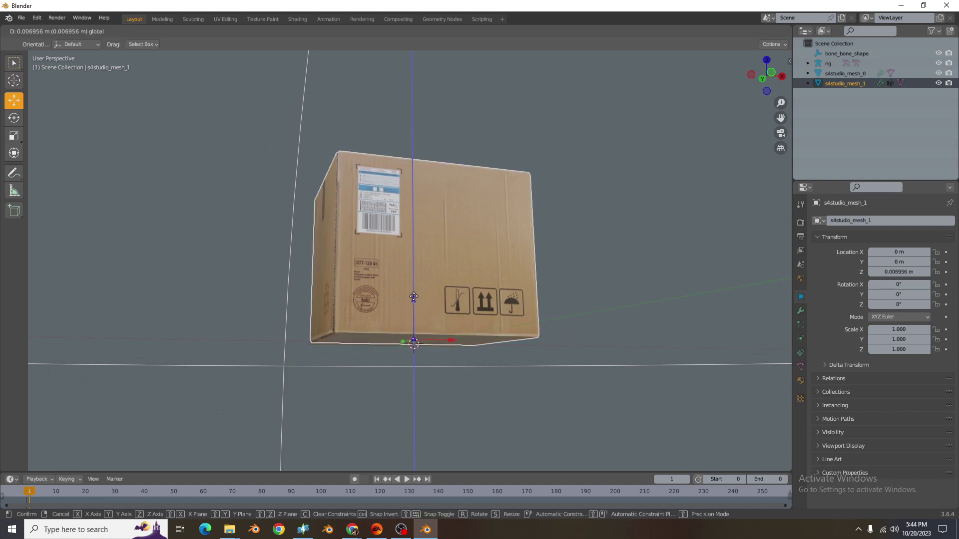
pyautogui.click(413, 296)
# - Save the scene as PlaneBox.blend
pyautogui.moveTo(412, 296); pyautogui.dragTo(357, 302, button='middle')
pyautogui.click(22, 18)
pyautogui.click(50, 95)
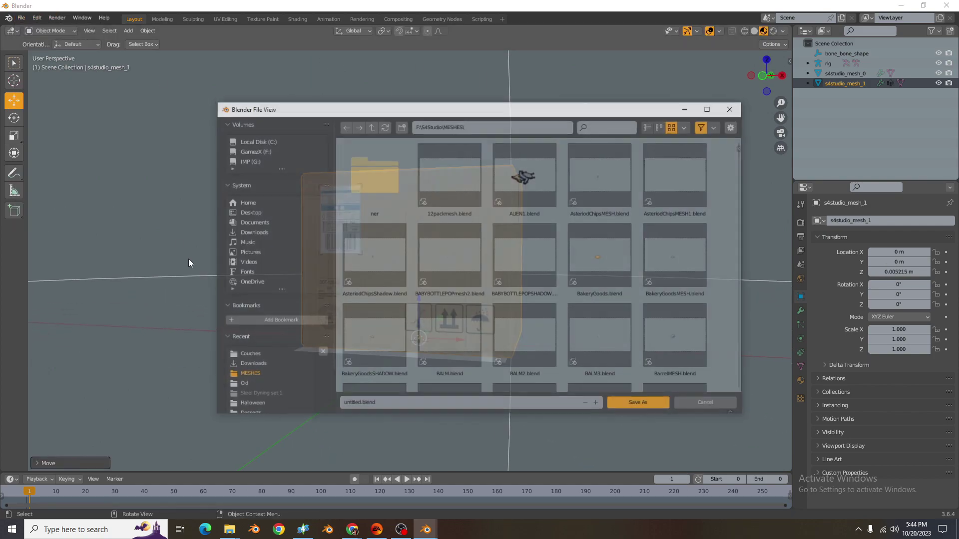
pyautogui.click(360, 404)
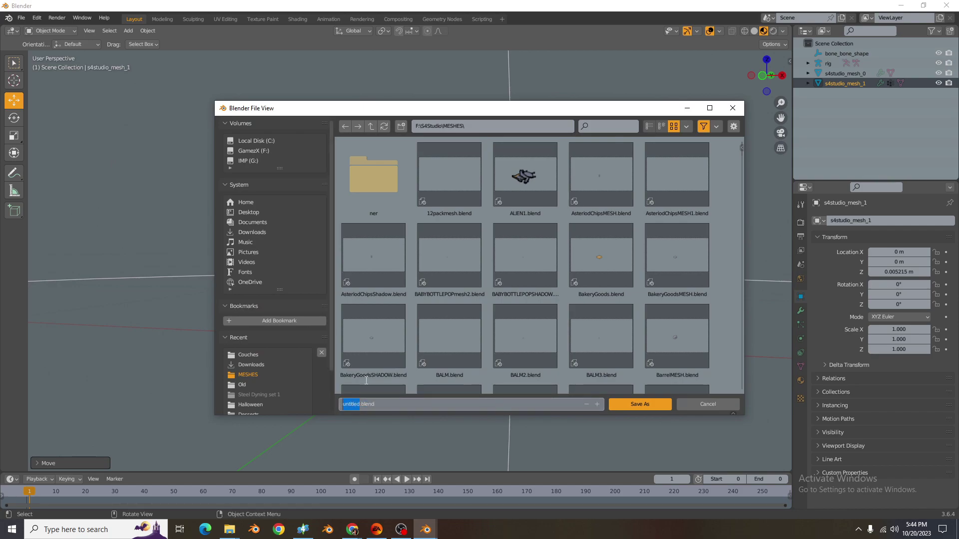
pyautogui.write('PlaneBox')
pyautogui.press('Return')
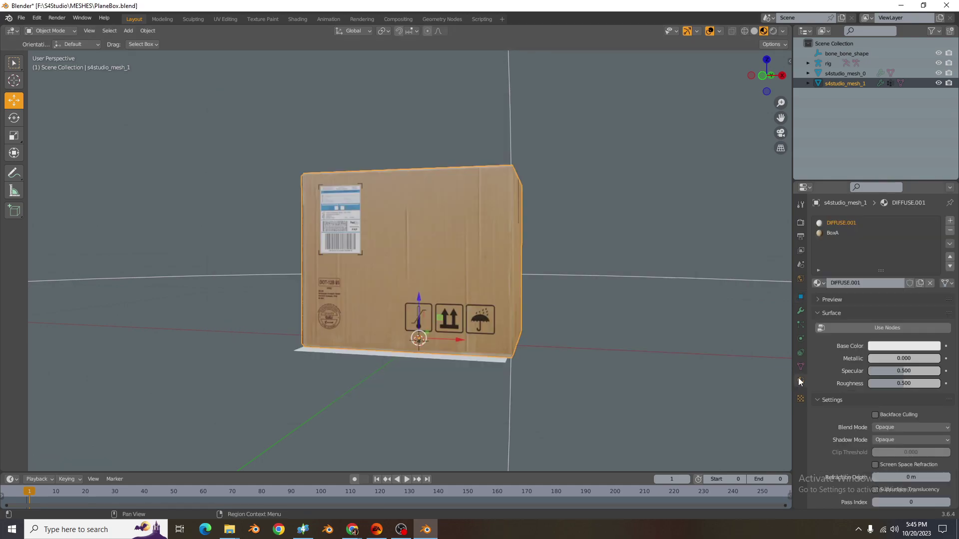
# - Remove the DIFFUSE.001 material slot, leaving only BoxA, and resave PlaneBox.blend
pyautogui.click(950, 231)
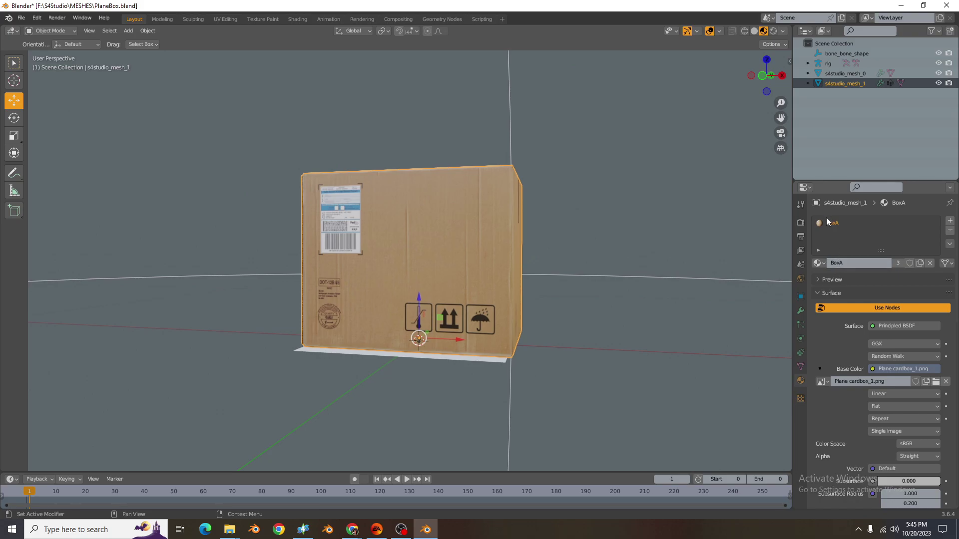
pyautogui.hotkey('ctrl', 'shift', 's')
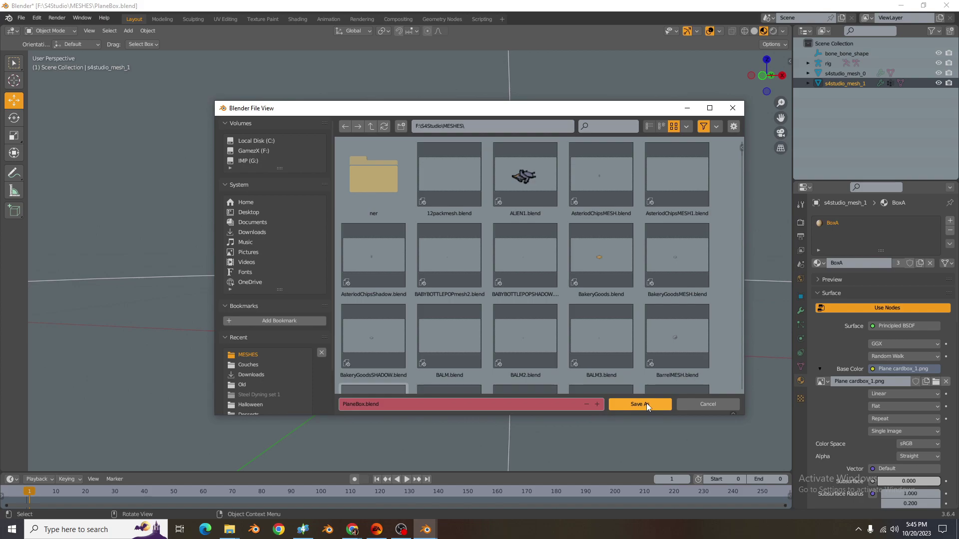
pyautogui.click(646, 403)
pyautogui.moveTo(303, 531)
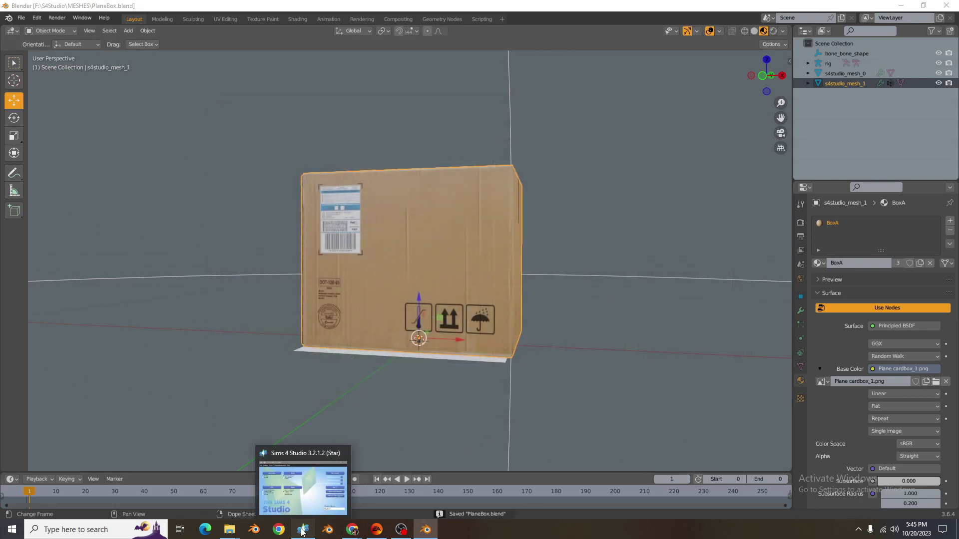
# - Clone the book stack into a new package named 'MyxDoll PlaneBox'
pyautogui.click(303, 531)
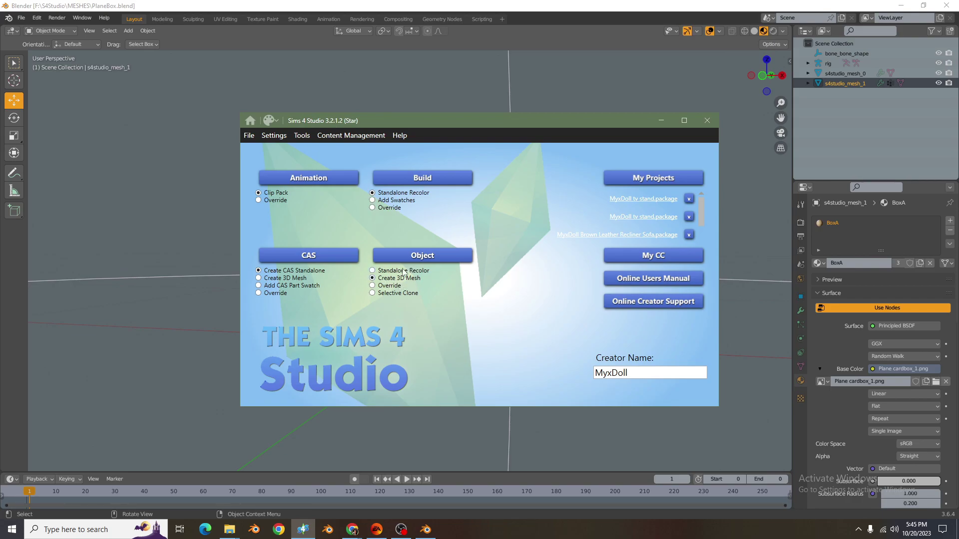
pyautogui.click(420, 256)
pyautogui.write('book')
pyautogui.click(334, 302)
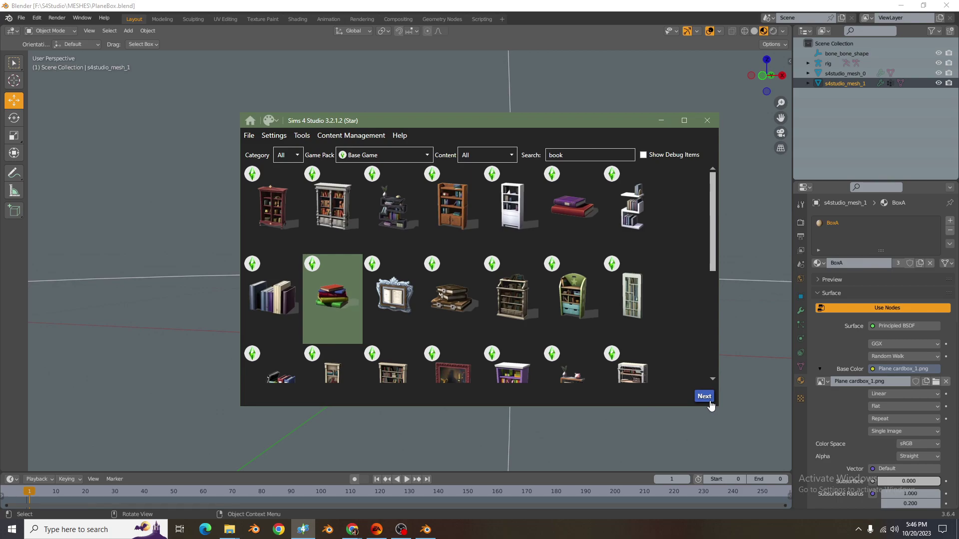
pyautogui.click(710, 400)
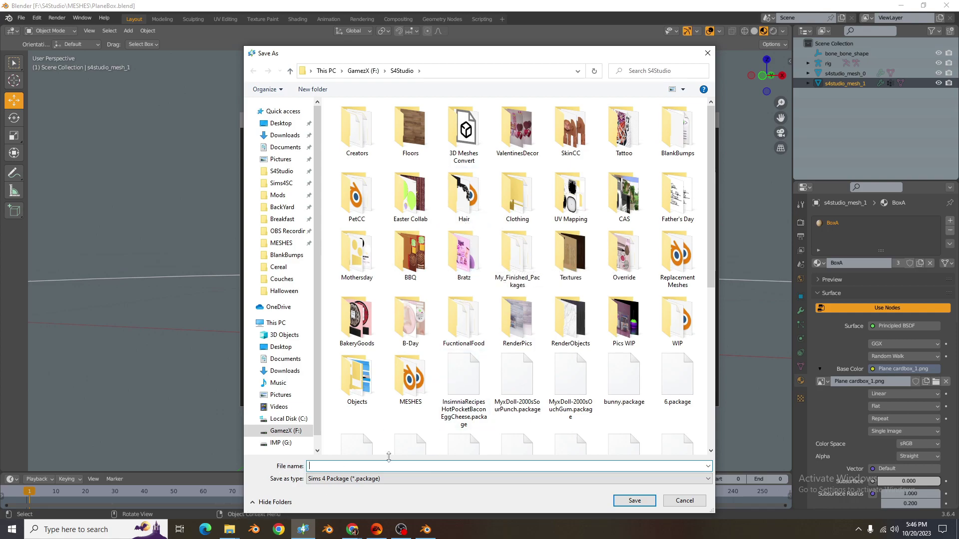
pyautogui.write('MyxDoll PlaneBox')
pyautogui.press('Return')
pyautogui.write('MyxDoll PlaneBox')
# - Import PlaneBox.blend as the mesh for LOD 0 (high) and LOD 1 (medium)
pyautogui.click(546, 222)
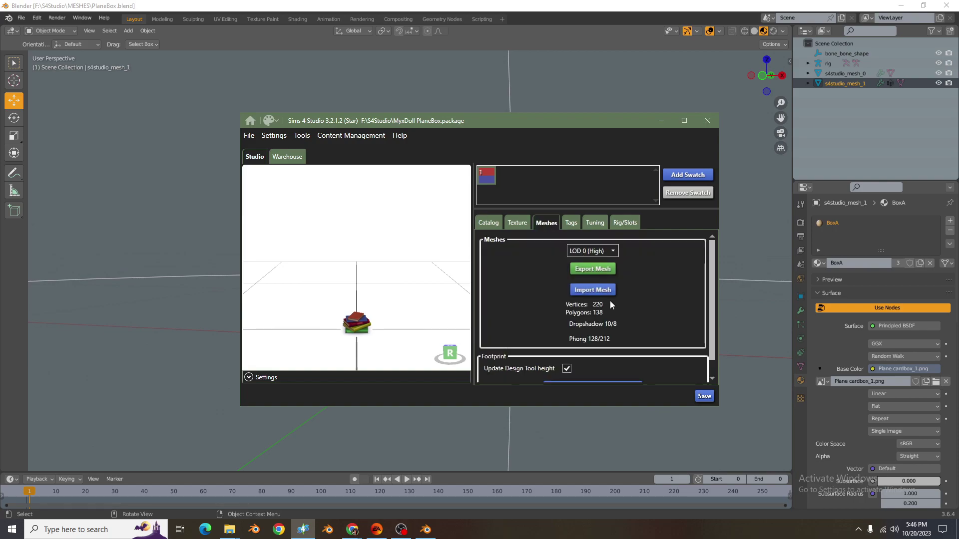
pyautogui.click(601, 291)
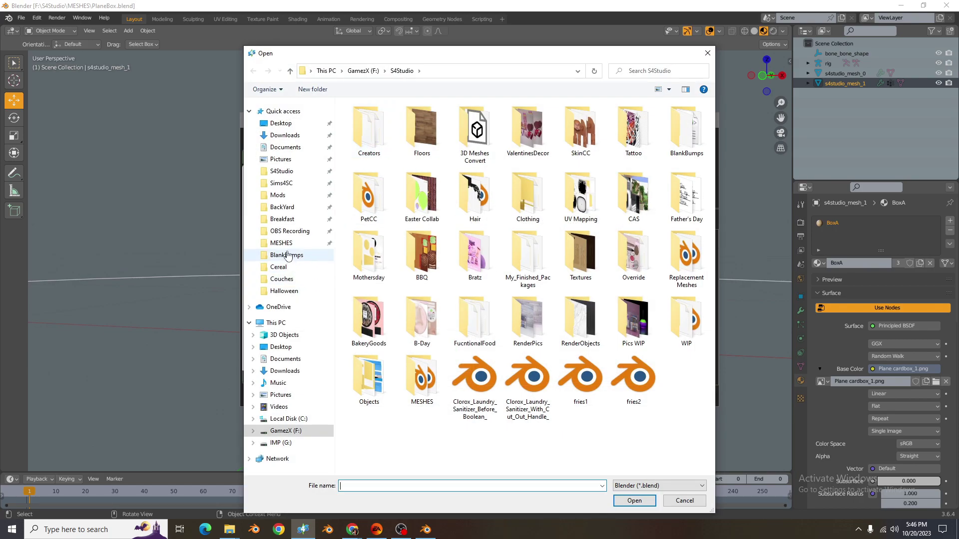
pyautogui.click(281, 243)
pyautogui.doubleClick(428, 131)
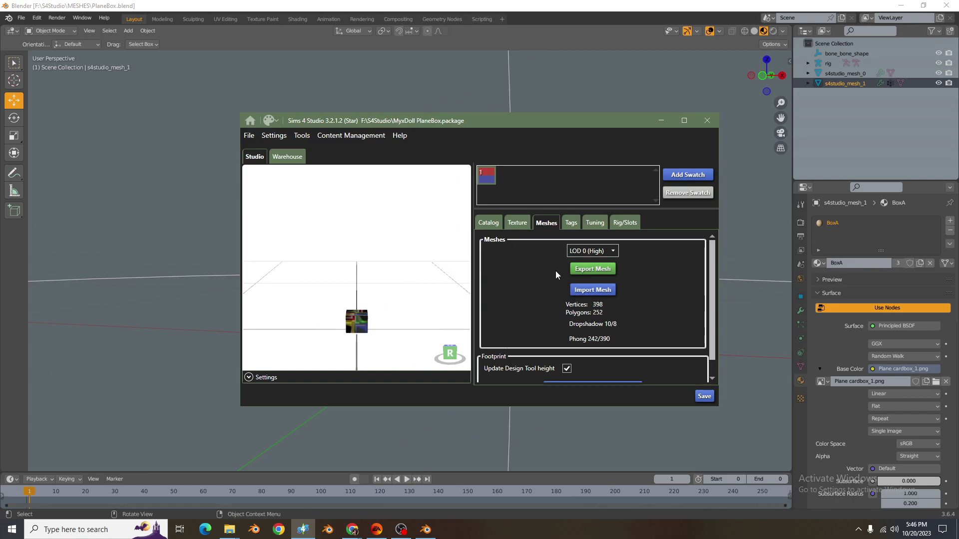
pyautogui.click(604, 256)
pyautogui.click(609, 278)
pyautogui.click(599, 293)
pyautogui.doubleClick(430, 133)
pyautogui.click(845, 76)
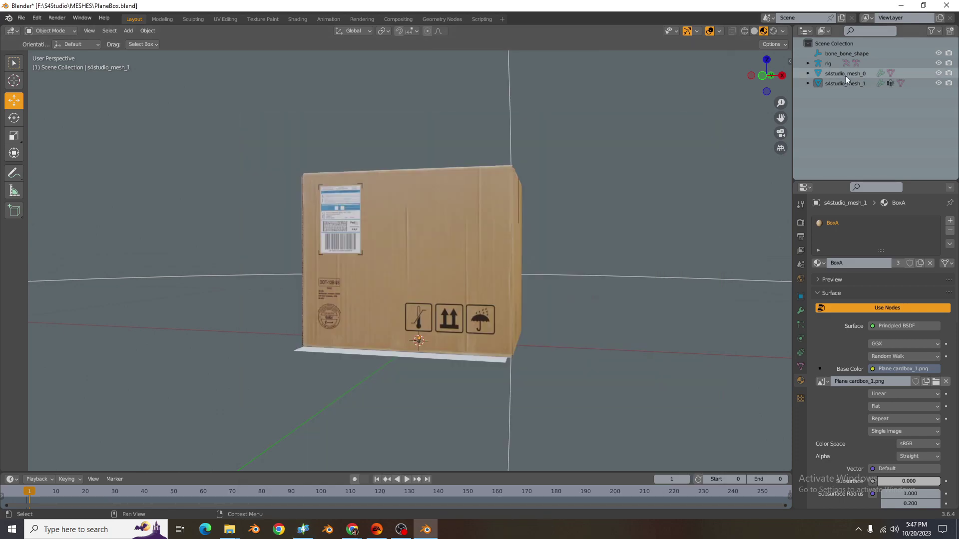
# - Delete the flat s4studio_mesh_0 plane mesh
pyautogui.click(845, 75)
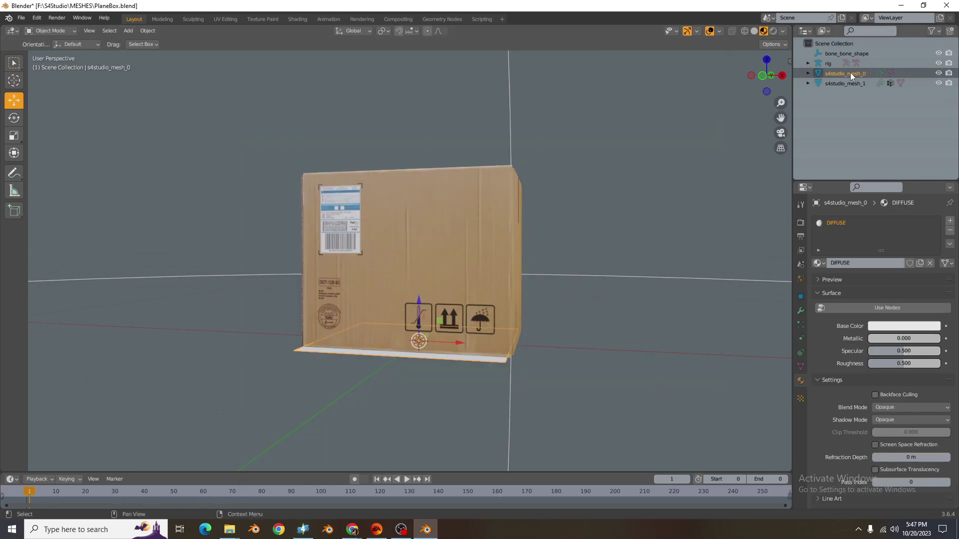
pyautogui.rightClick(852, 73)
pyautogui.click(852, 73)
pyautogui.click(852, 73)
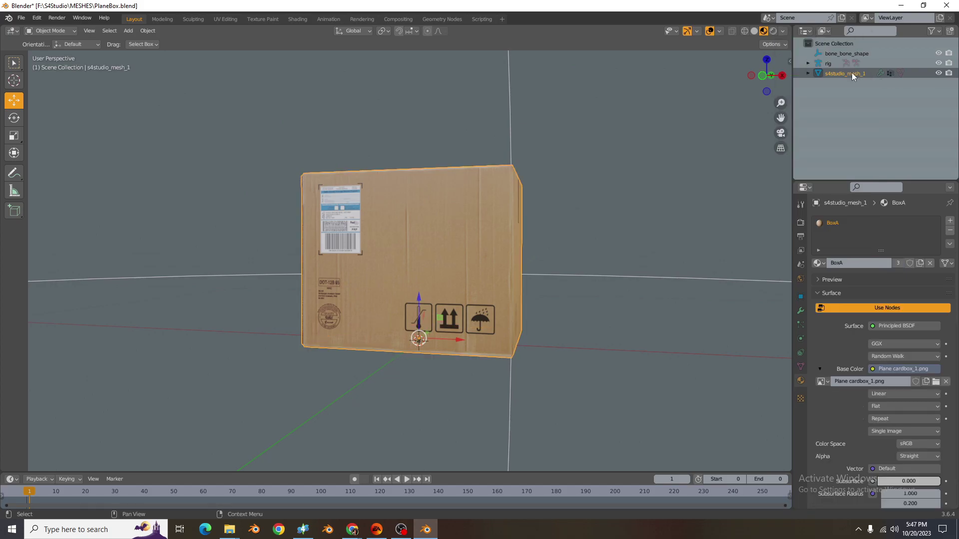
# - Set the S4Studio Cut value to 0 in Scene properties
pyautogui.click(801, 265)
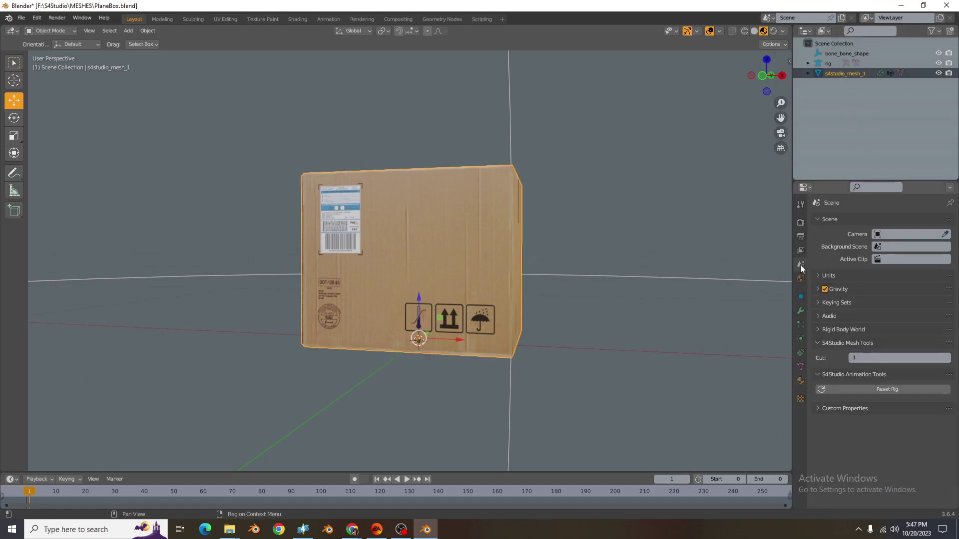
pyautogui.click(862, 358)
pyautogui.write('0')
# - Save the scene as PlaneBoxShadow.blend
pyautogui.click(21, 17)
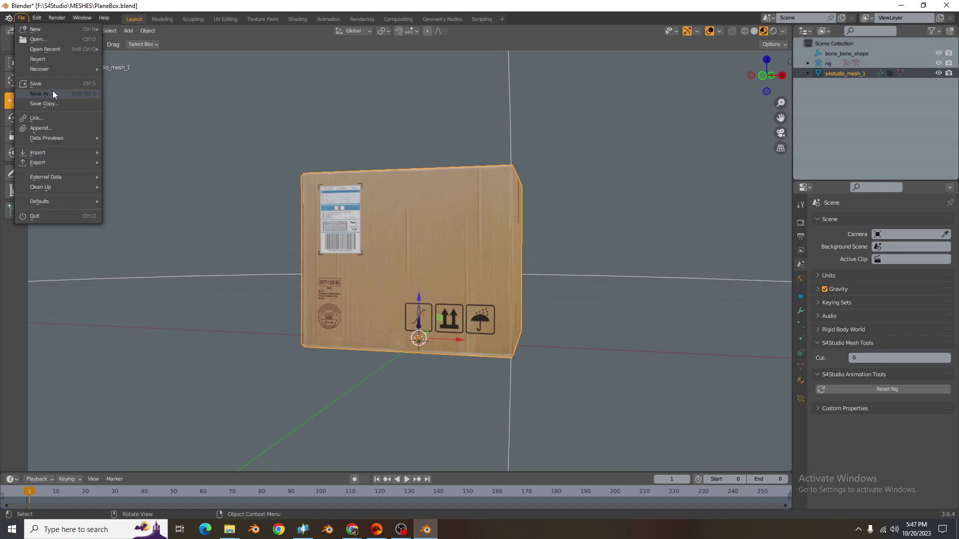
pyautogui.click(50, 92)
pyautogui.write('ow.blend')
pyautogui.press('Return')
pyautogui.hotkey('alt', 'Tab')
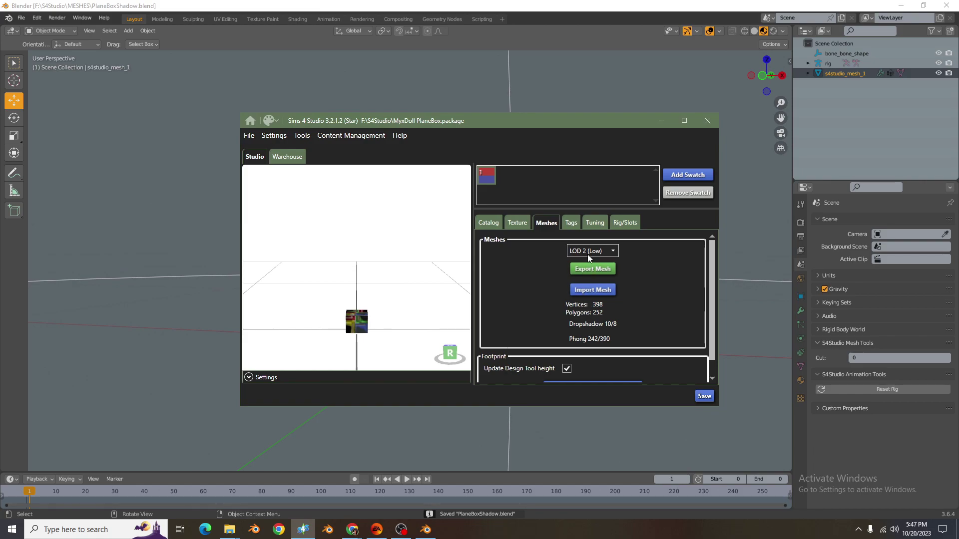
pyautogui.click(587, 251)
# - Import PlaneBoxShadow.blend as the Shadow LOD 0 (High) mesh
pyautogui.click(596, 297)
pyautogui.click(584, 290)
pyautogui.doubleClick(439, 125)
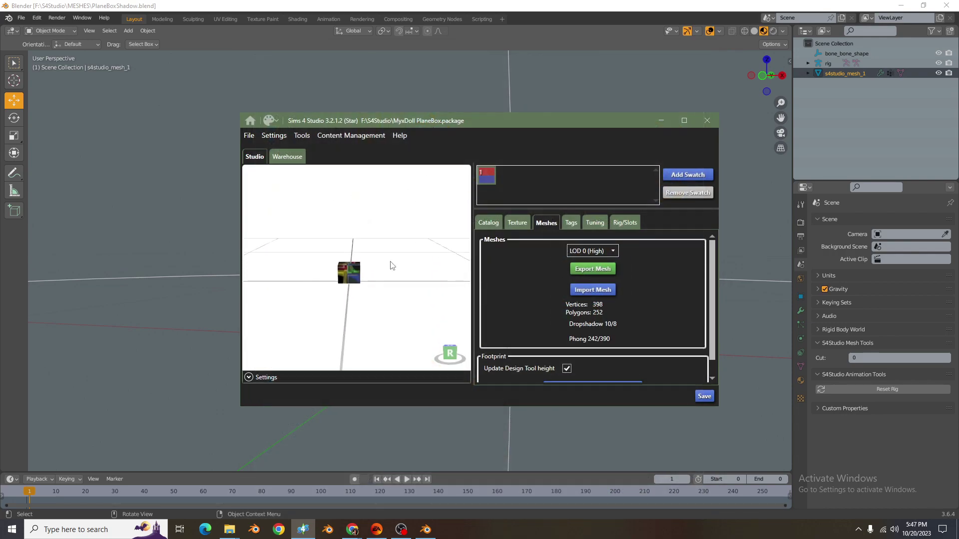
pyautogui.moveTo(391, 265)
pyautogui.mouseDown()
pyautogui.moveTo(337, 290)
pyautogui.moveTo(383, 333)
pyautogui.moveTo(365, 263)
pyautogui.moveTo(442, 224)
pyautogui.mouseUp()
# - Set Plane cardbox_1 from the Couches folder as the diffuse texture
pyautogui.click(516, 223)
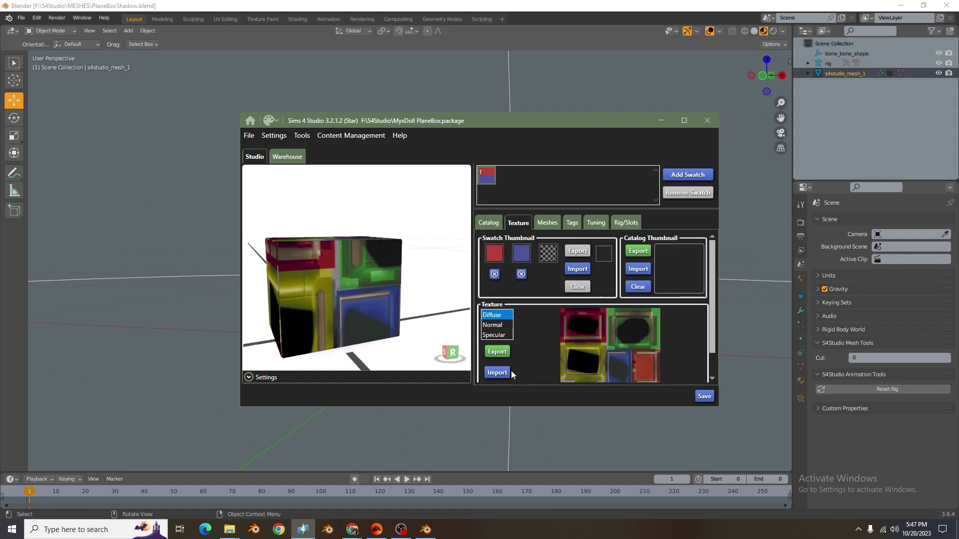
pyautogui.scroll(-1, 525, 351)
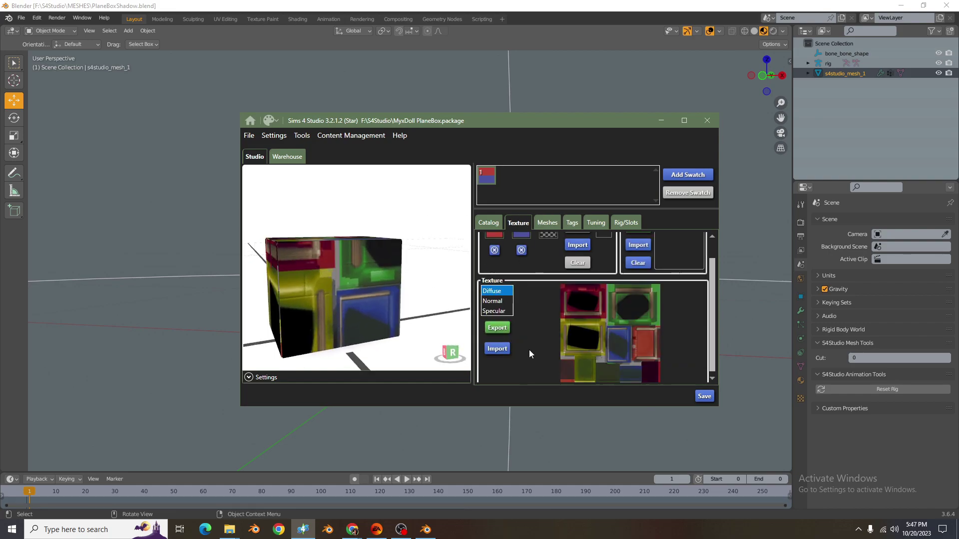
pyautogui.click(497, 345)
pyautogui.click(281, 279)
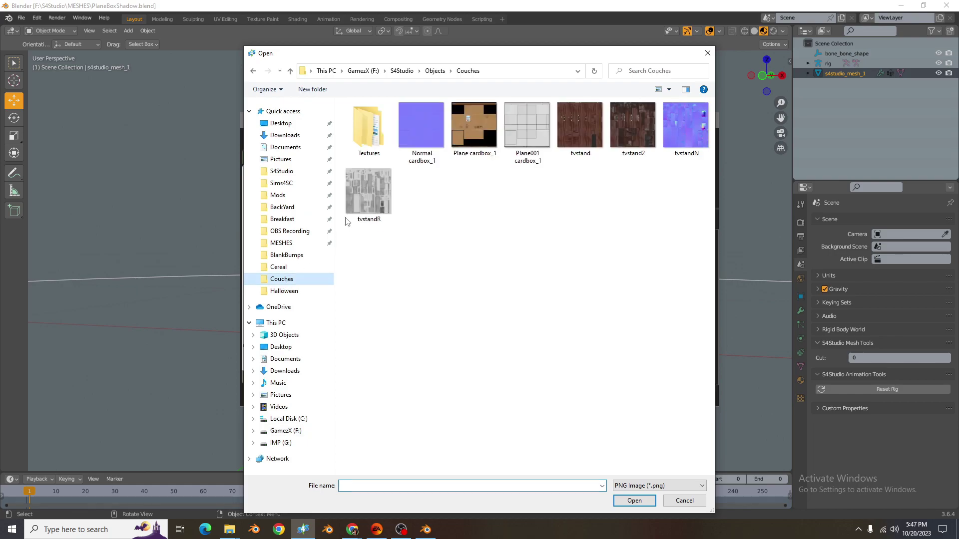
pyautogui.doubleClick(462, 141)
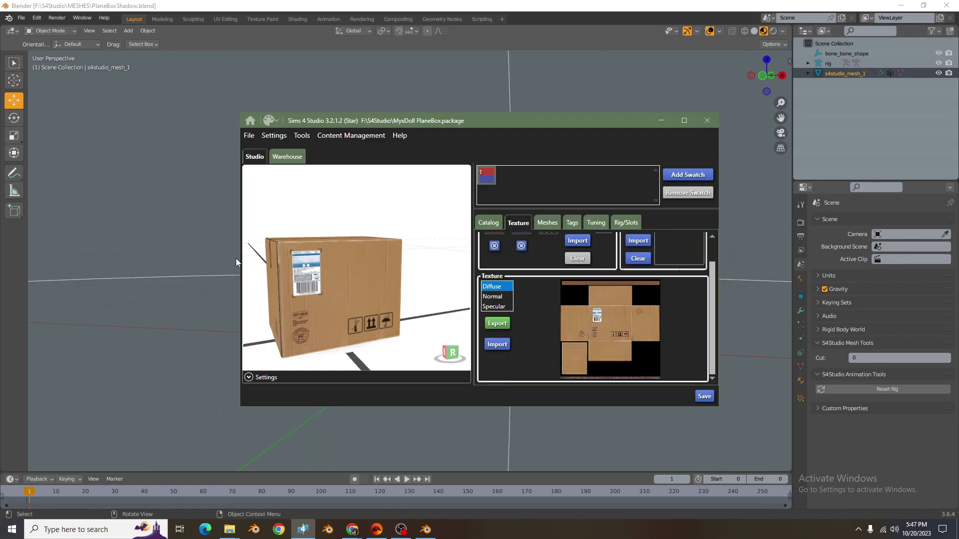
pyautogui.click(307, 298)
pyautogui.rightClick(270, 300)
pyautogui.click(303, 529)
pyautogui.moveTo(368, 290); pyautogui.dragTo(258, 260)
pyautogui.scroll(1, 519, 250)
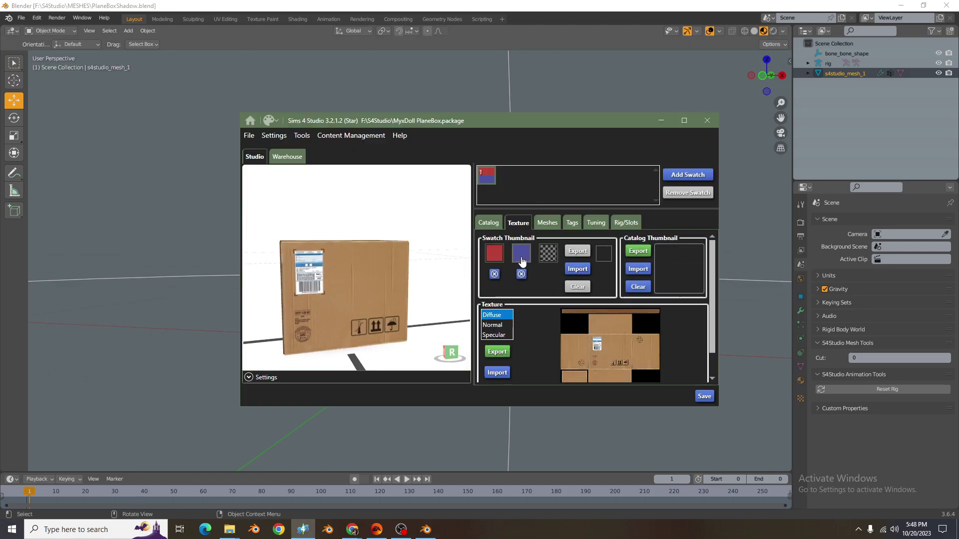
# - Replace DST Image 828BBABC48271491 with blank bump image 3 from BlankBumps
pyautogui.click(287, 157)
pyautogui.scroll(-3, 282, 315)
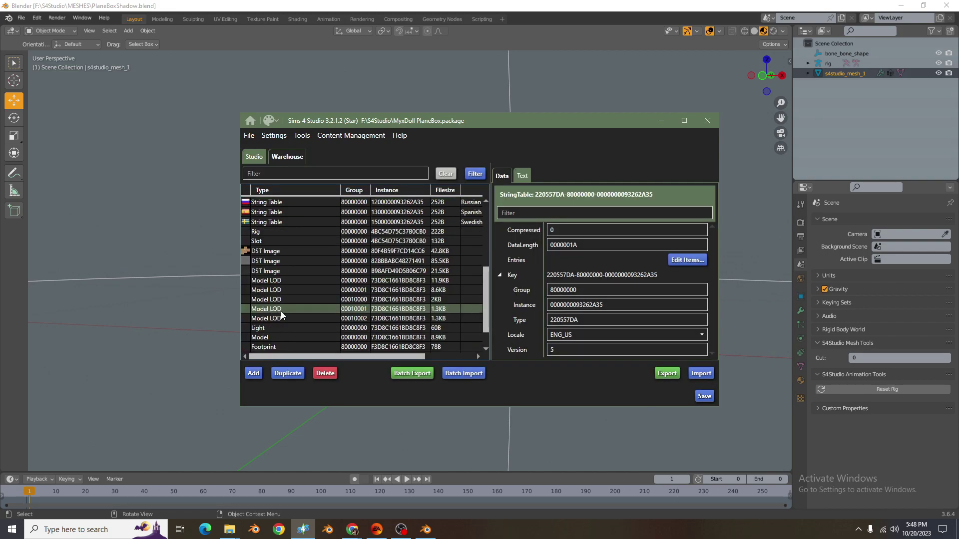
pyautogui.click(268, 261)
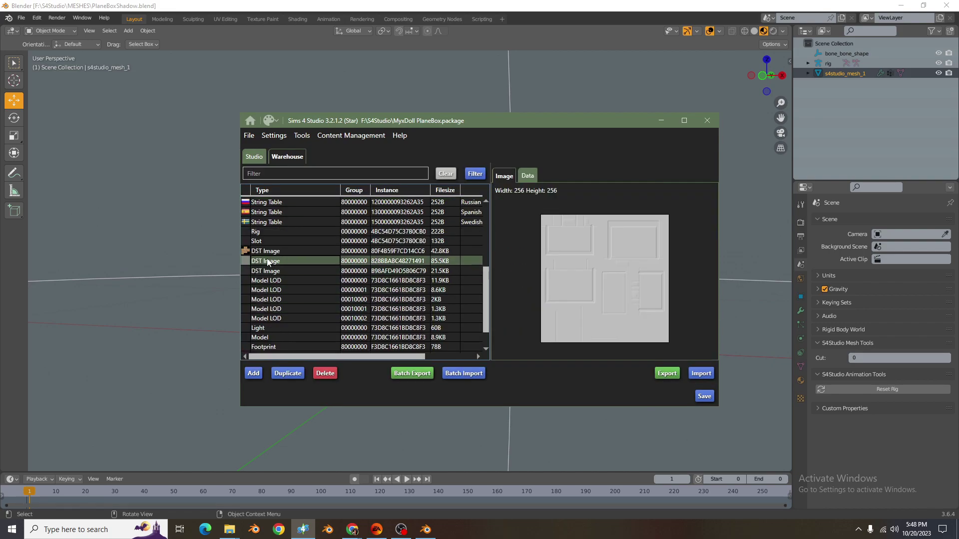
pyautogui.click(701, 374)
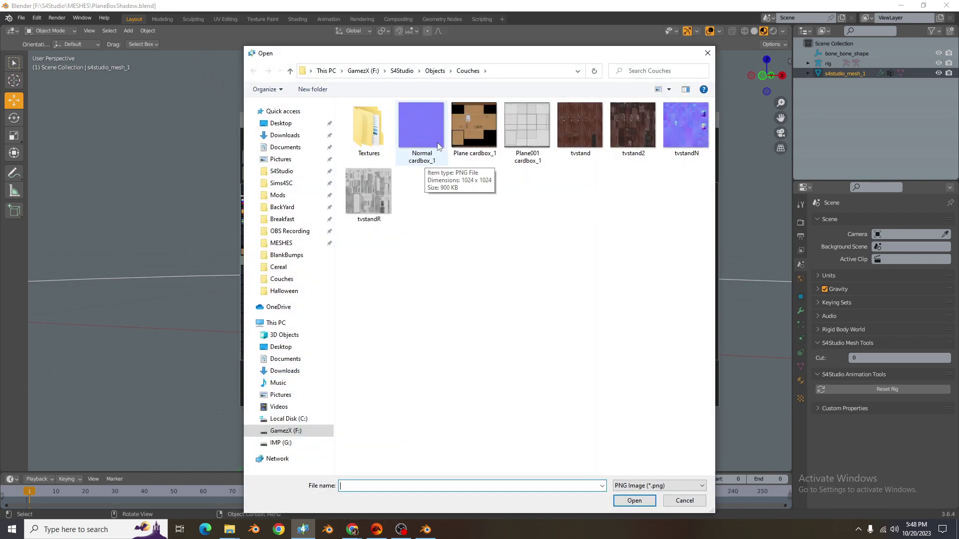
pyautogui.moveTo(449, 53); pyautogui.dragTo(571, 53)
pyautogui.click(410, 255)
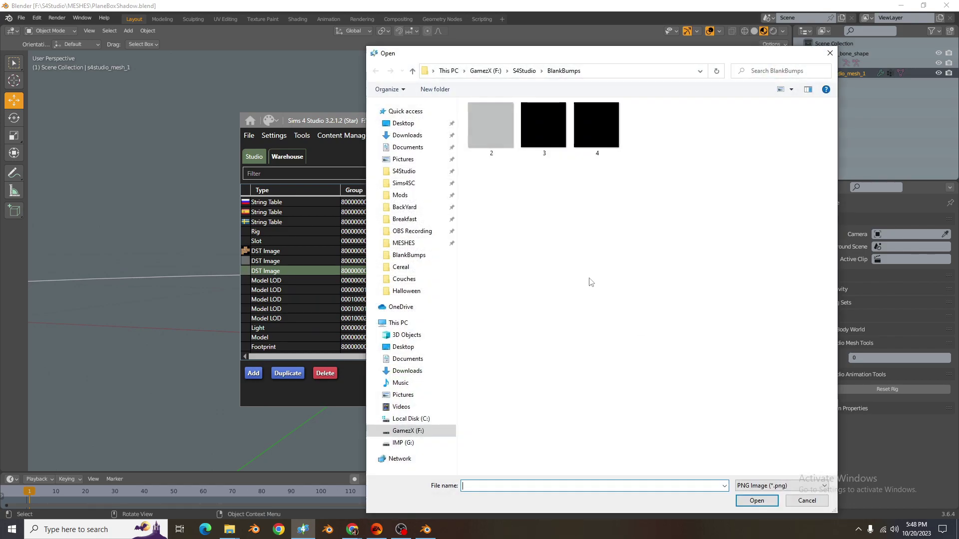
pyautogui.doubleClick(538, 132)
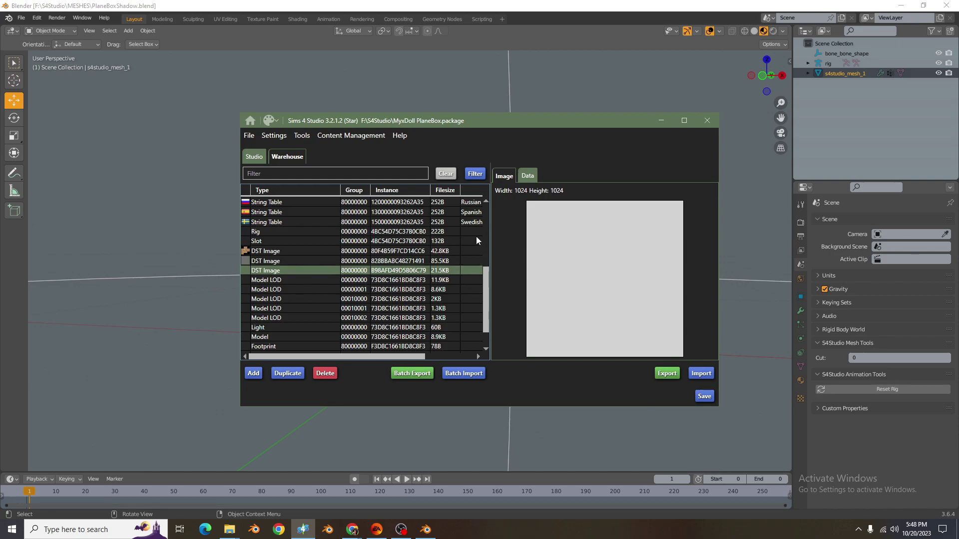
# - Check the DST images and Colors tags, then save the package
pyautogui.click(301, 263)
pyautogui.click(295, 250)
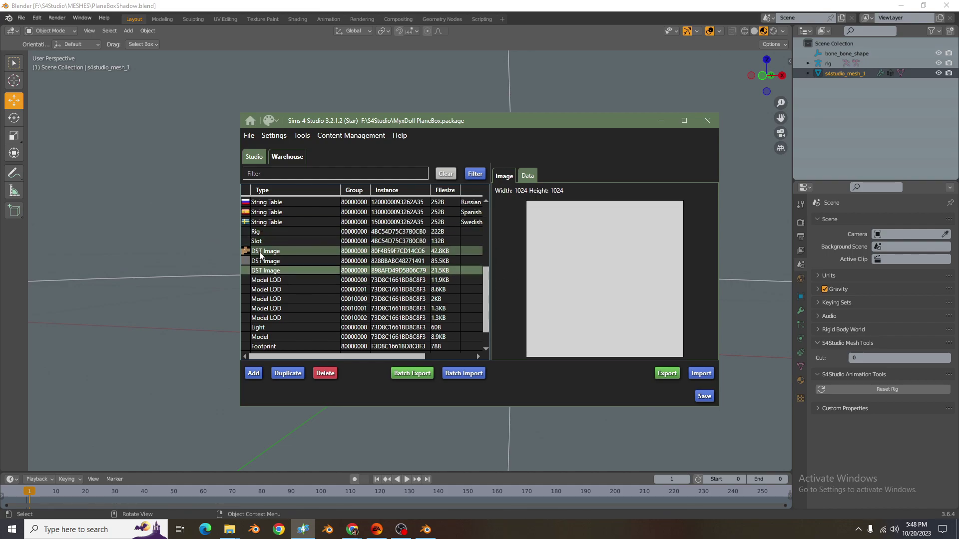
pyautogui.click(254, 156)
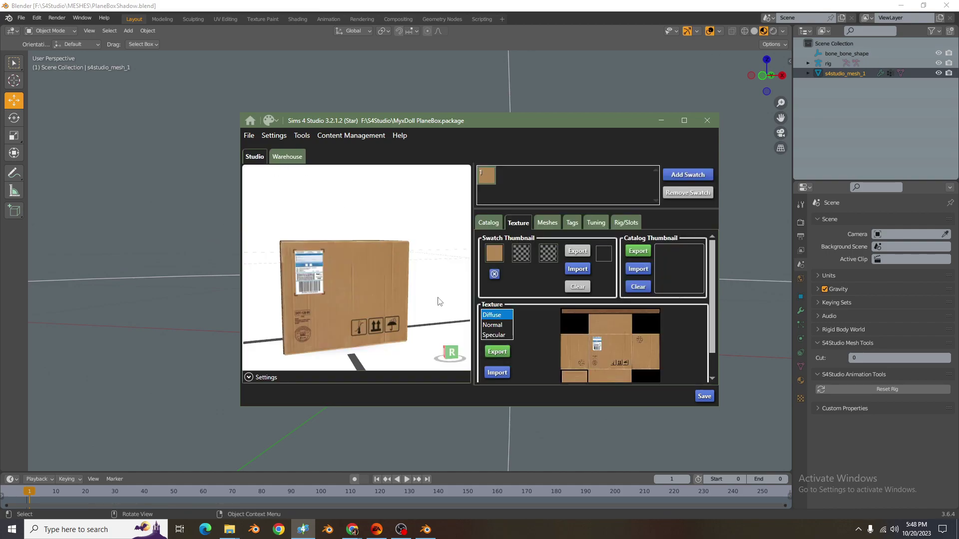
pyautogui.click(571, 224)
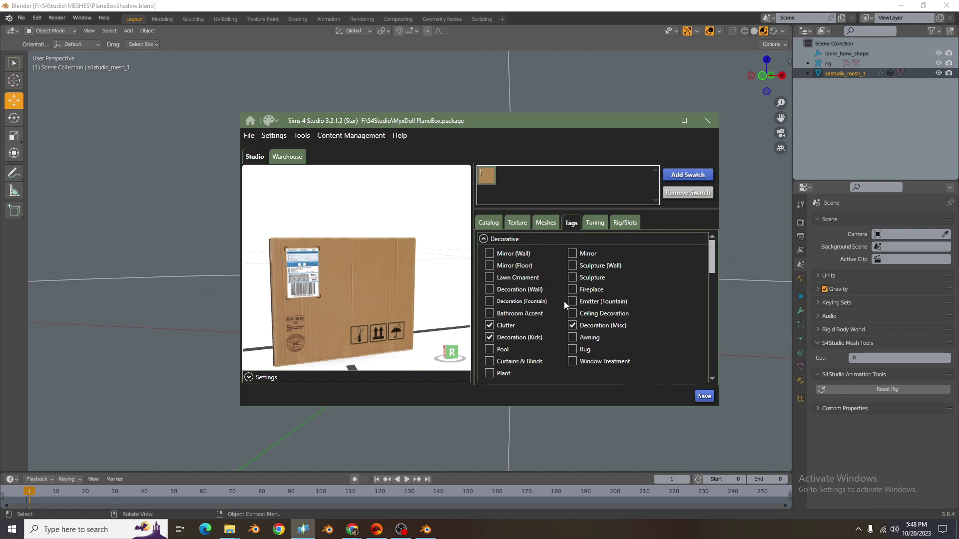
pyautogui.scroll(-15, 563, 310)
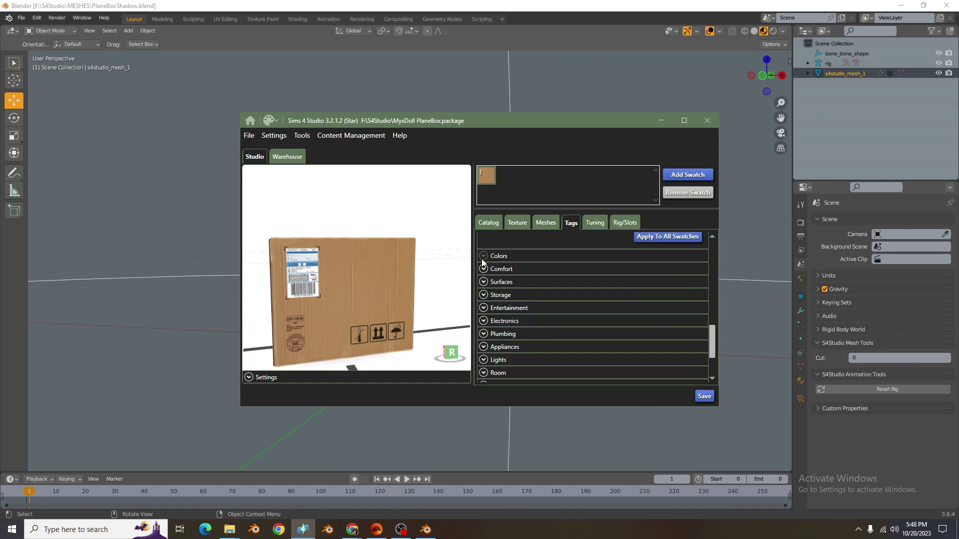
pyautogui.click(483, 256)
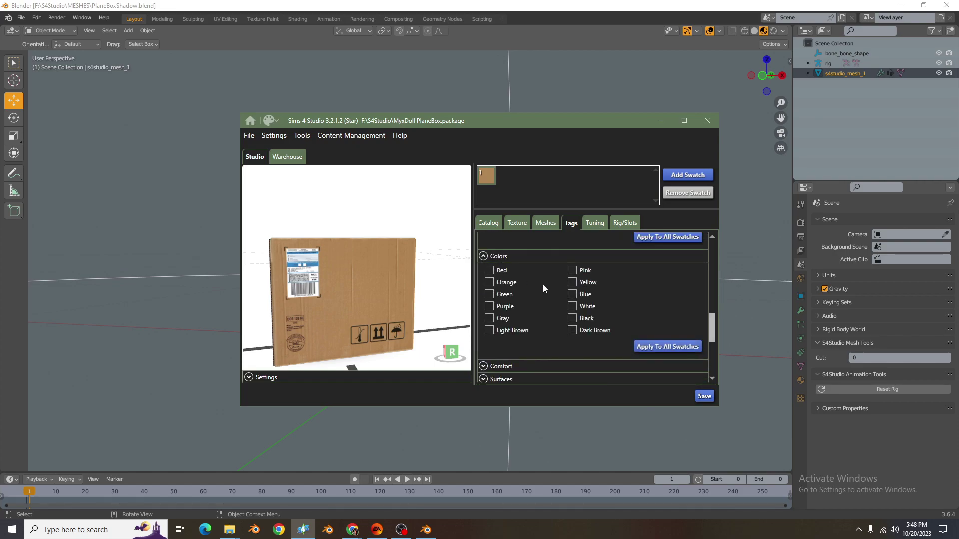
pyautogui.click(707, 400)
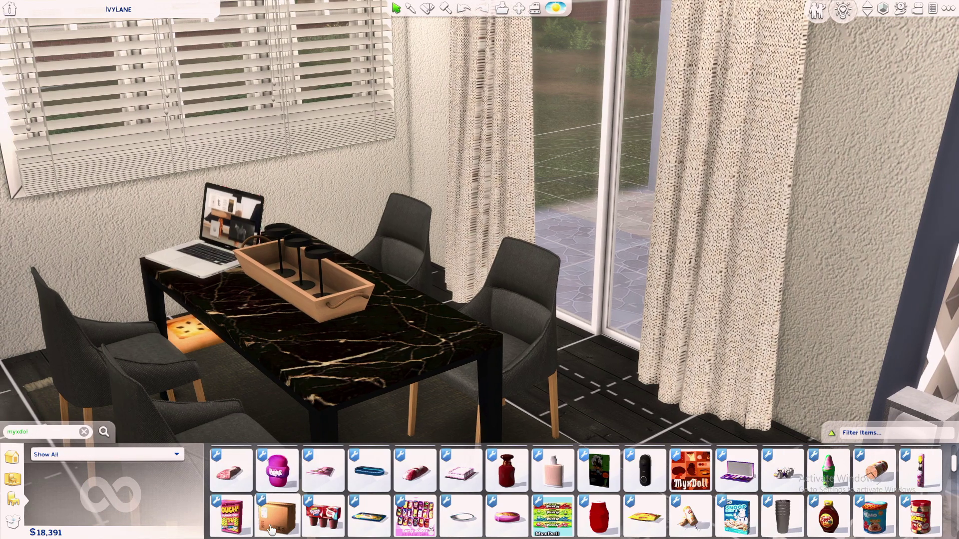
# - Place the MyxDoll PlaneBox on the dining table, rotated so its label faces out
pyautogui.click(276, 531)
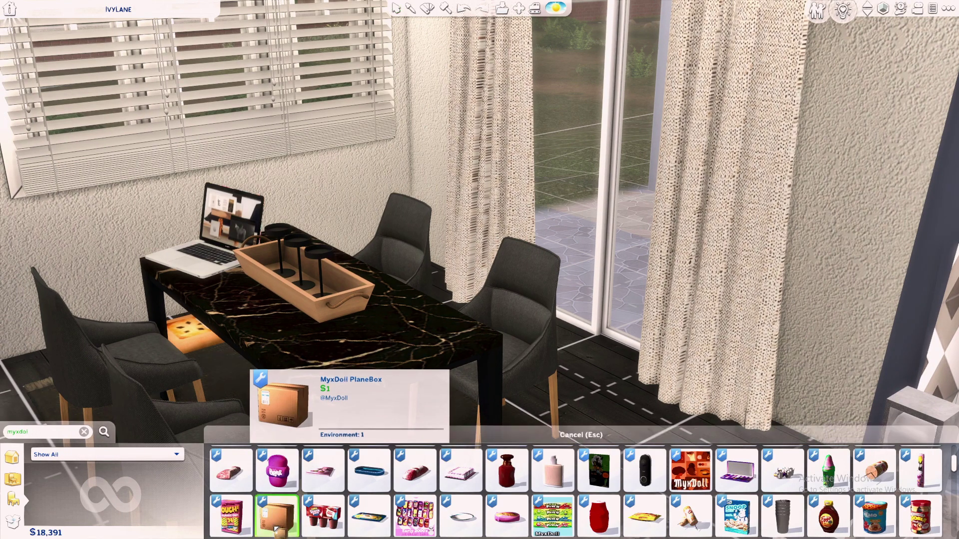
pyautogui.click(388, 361)
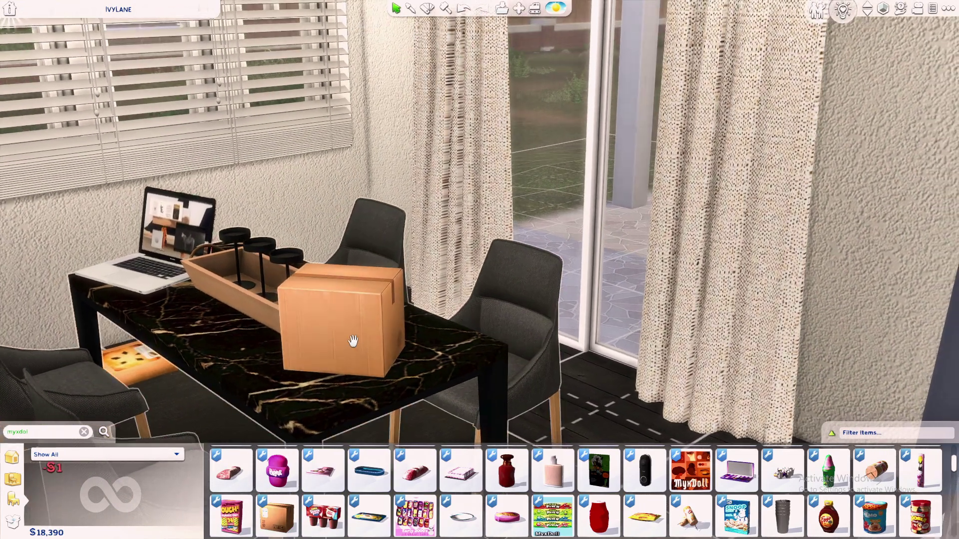
pyautogui.moveTo(353, 342); pyautogui.dragTo(350, 379)
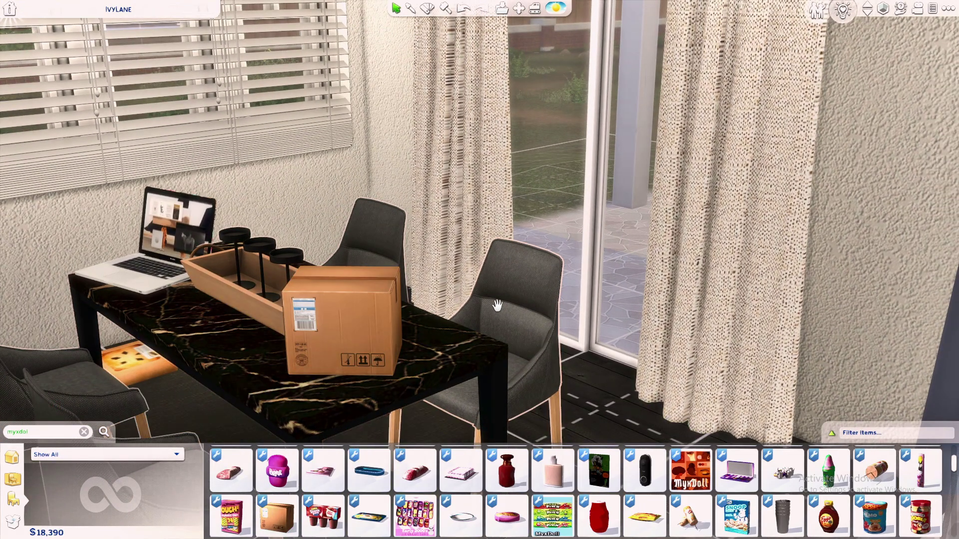